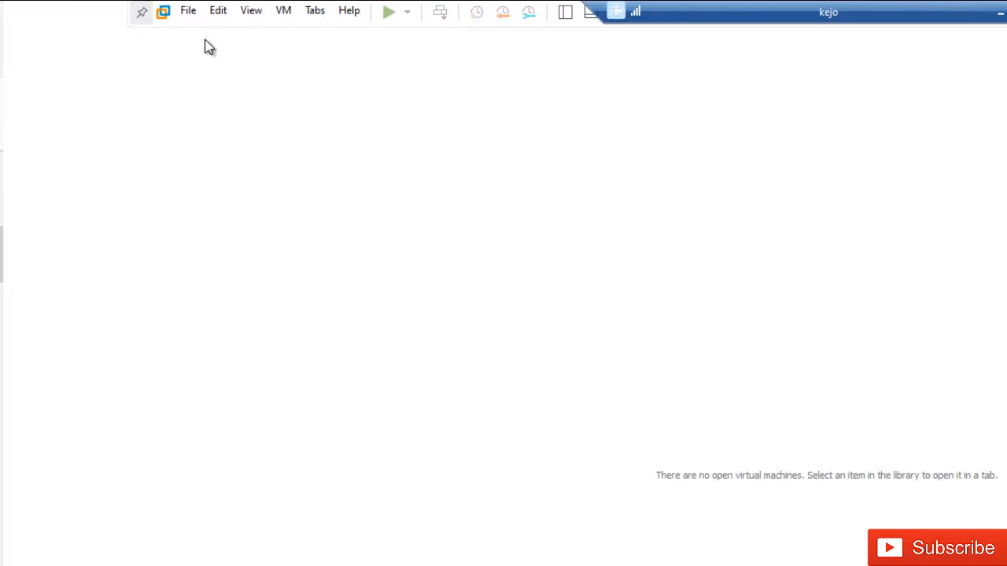
click(188, 12)
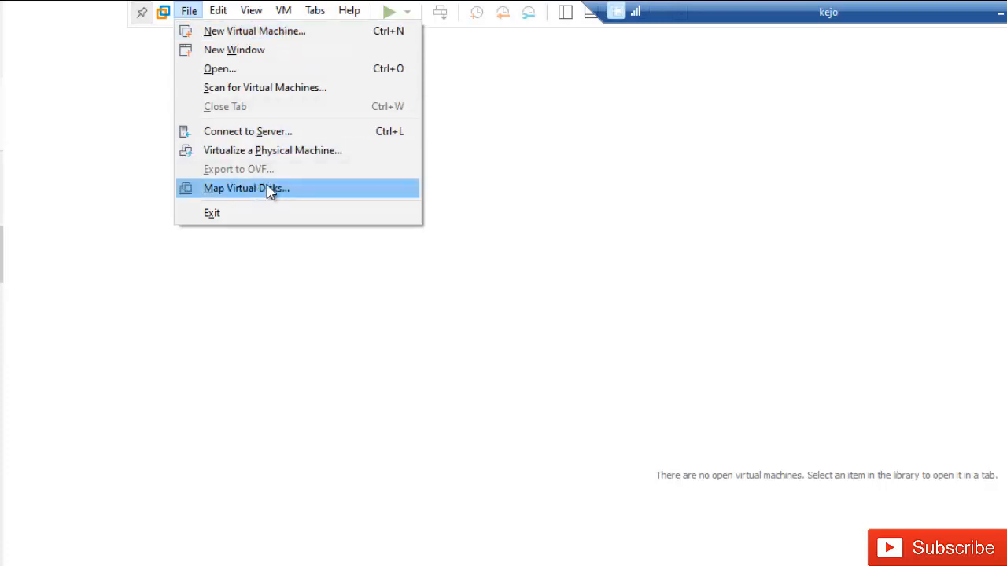
click(249, 31)
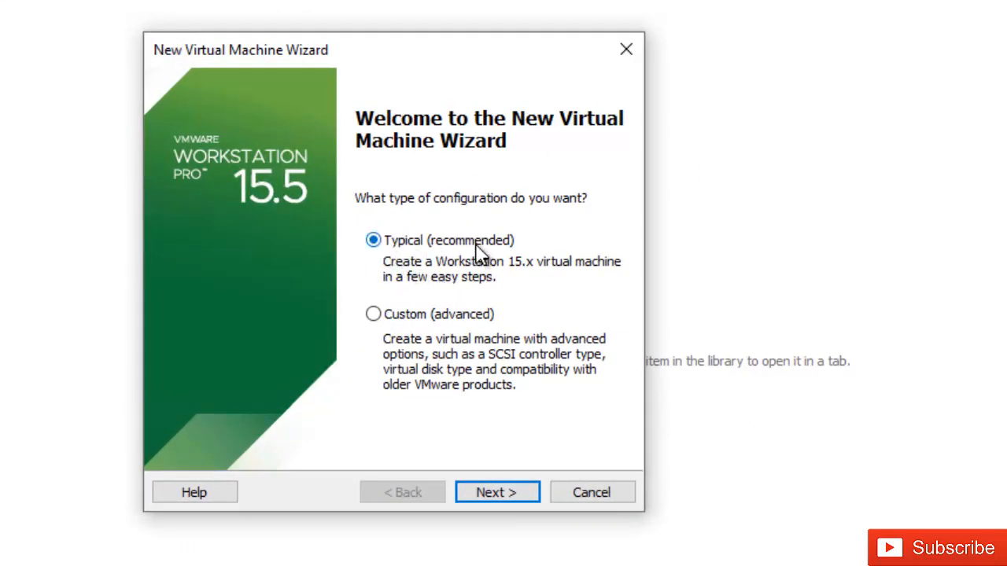
click(391, 316)
click(409, 261)
click(506, 495)
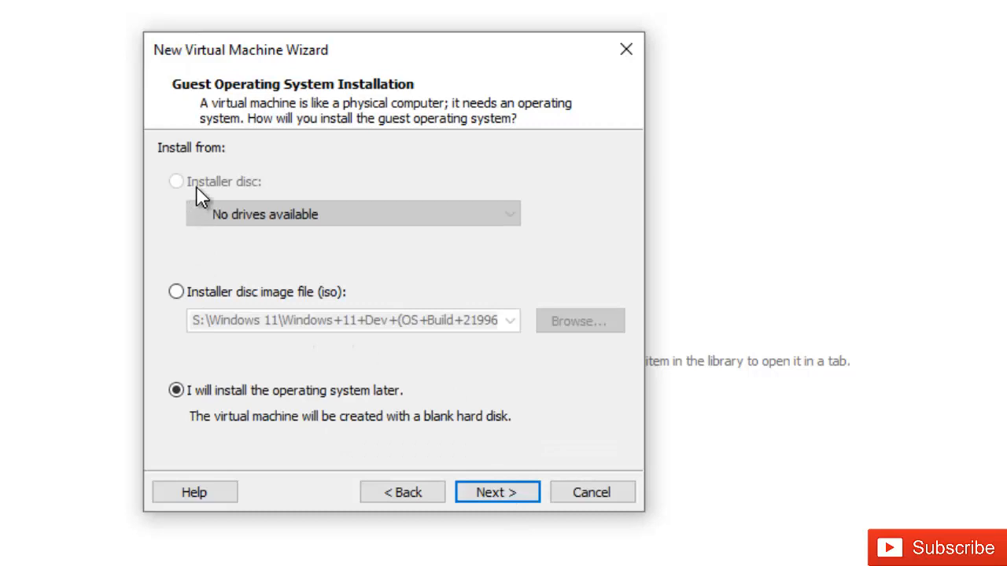
click(229, 296)
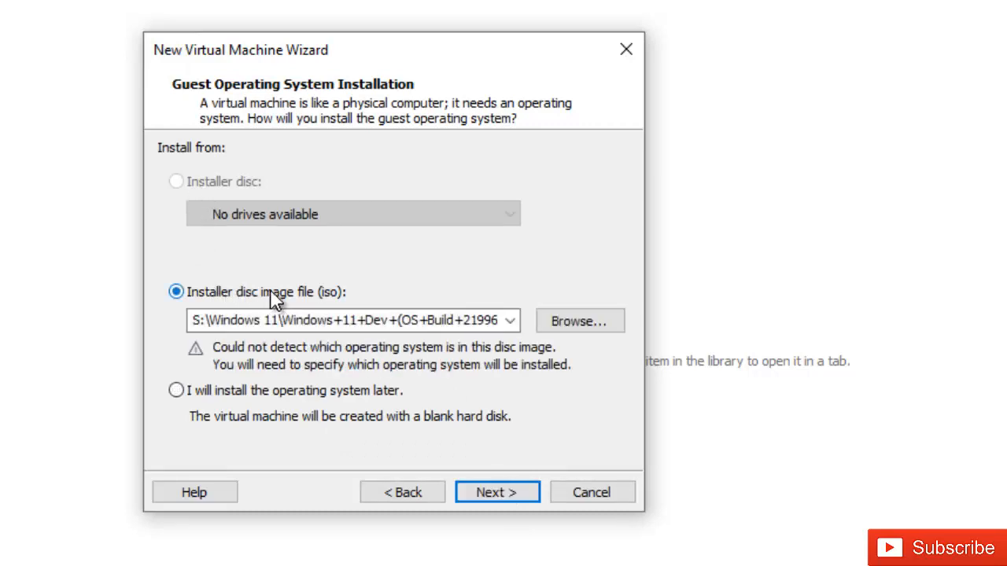
click(219, 396)
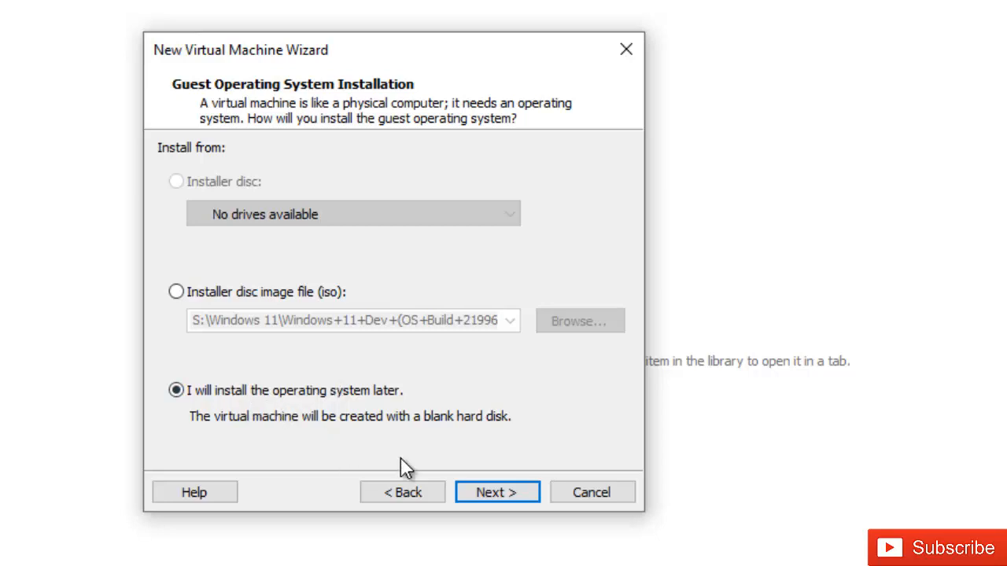
click(493, 491)
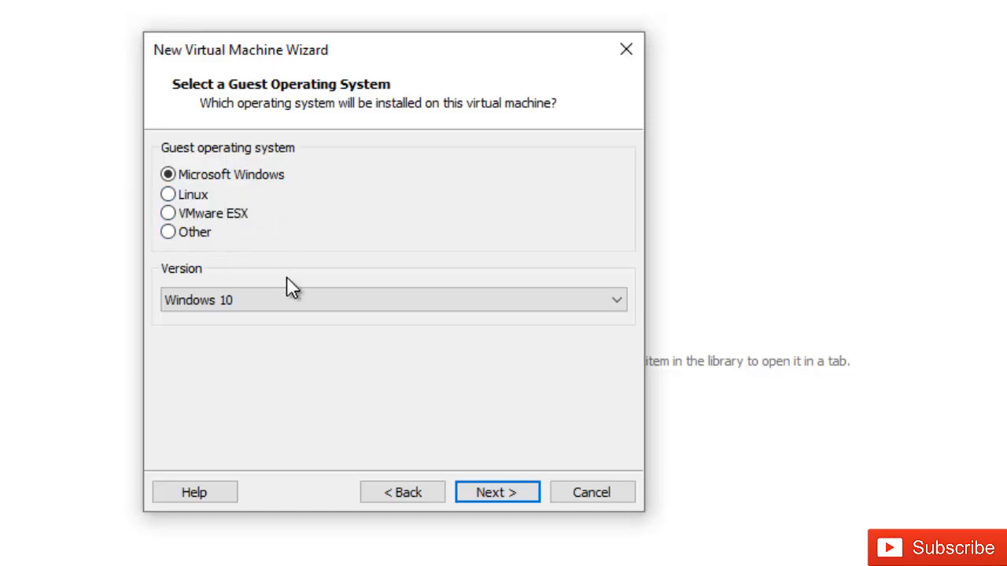
click(243, 300)
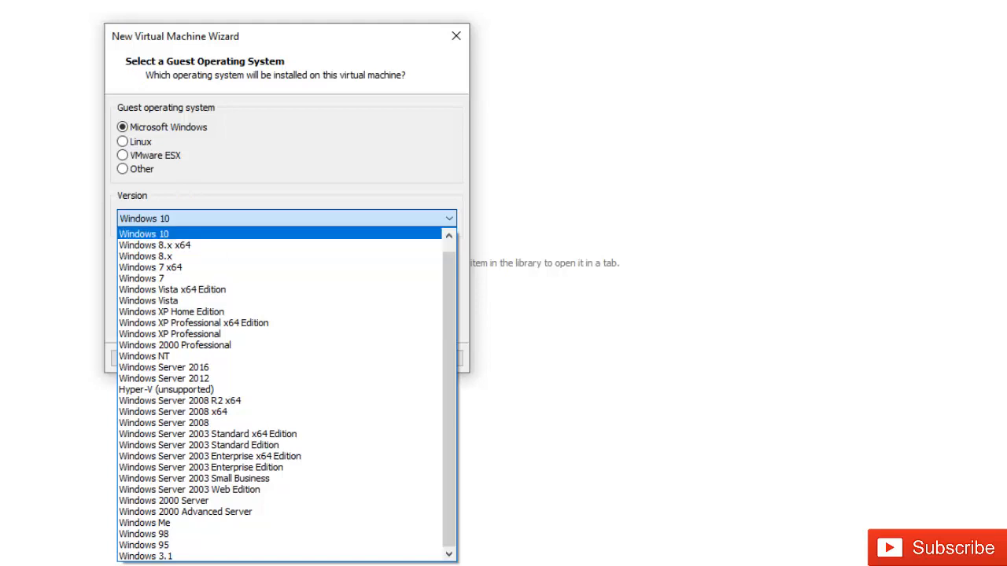
click(326, 69)
click(456, 36)
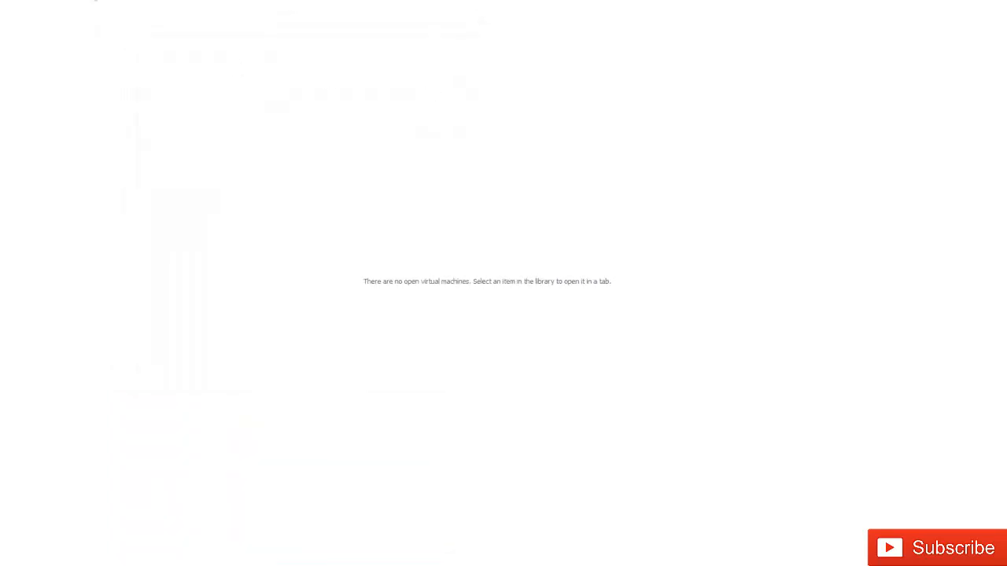
Step: Check the program's product version and licence details in its About information
click(212, 7)
click(253, 111)
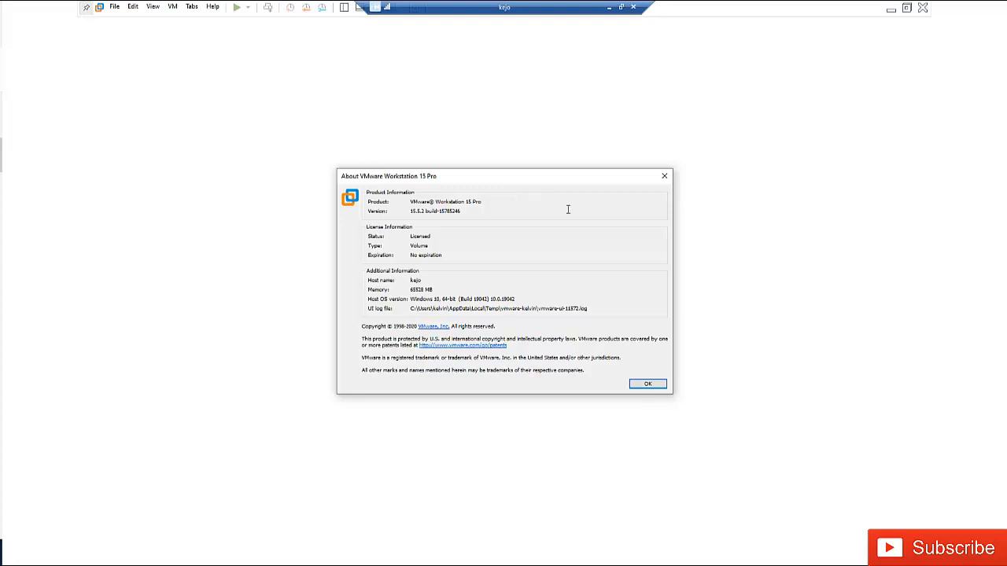
click(665, 178)
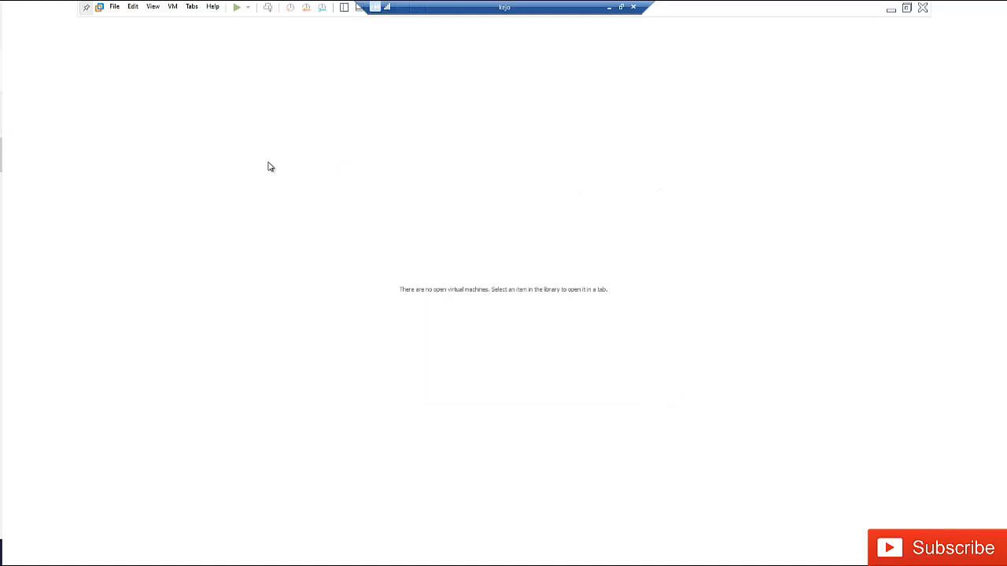
Step: Start a new virtual machine with the Typical configuration and the option "I will install the operating system later"
click(116, 7)
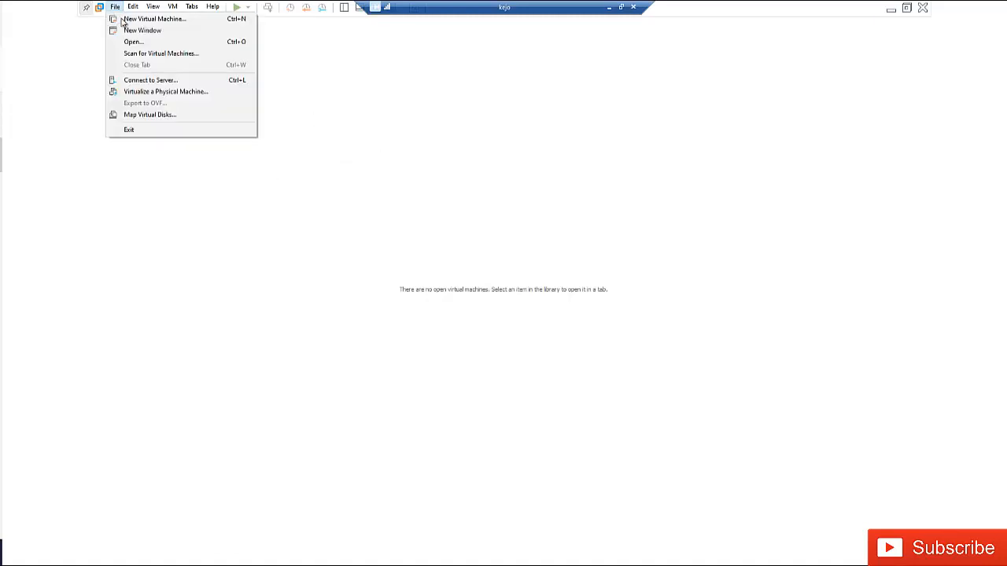
click(151, 21)
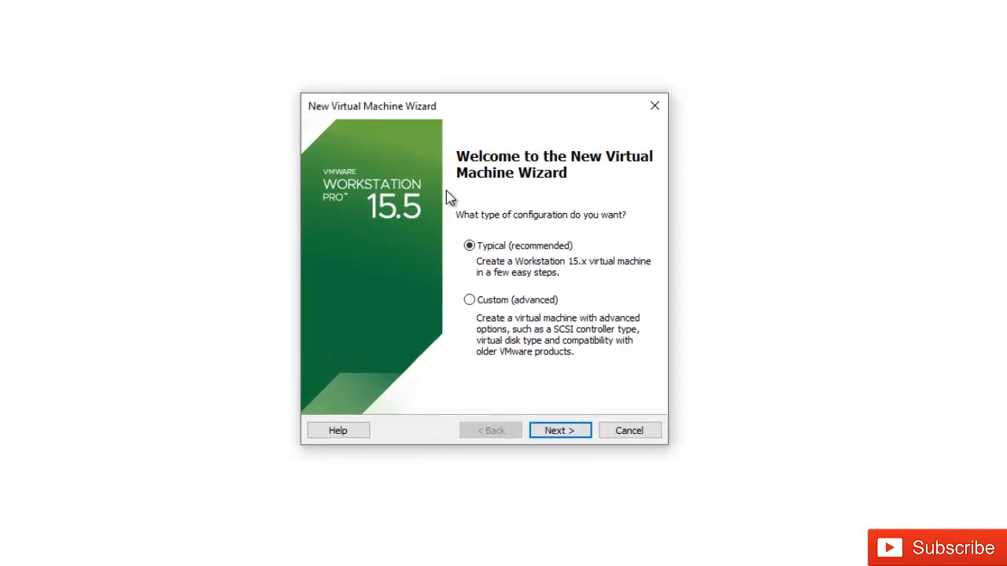
click(566, 450)
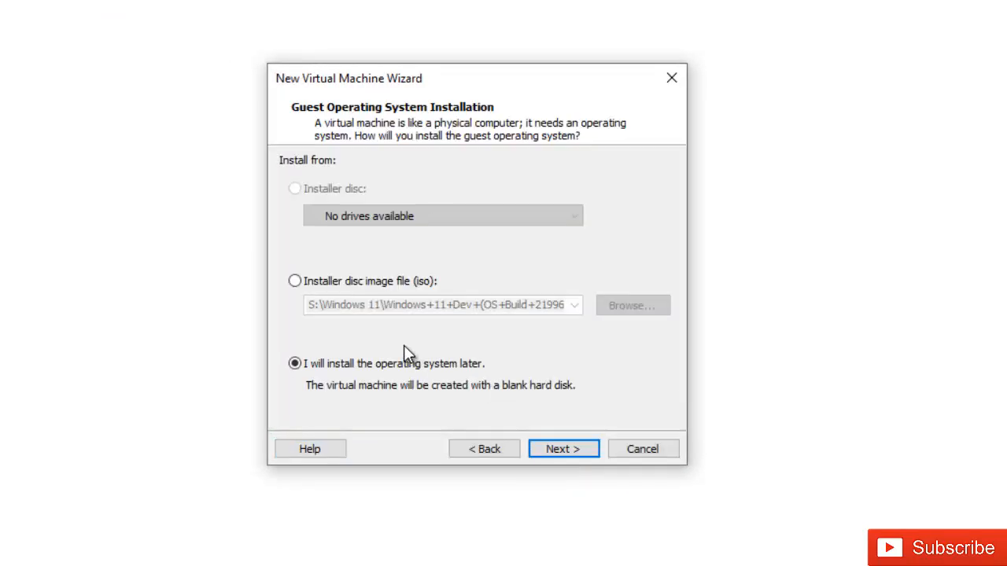
click(556, 445)
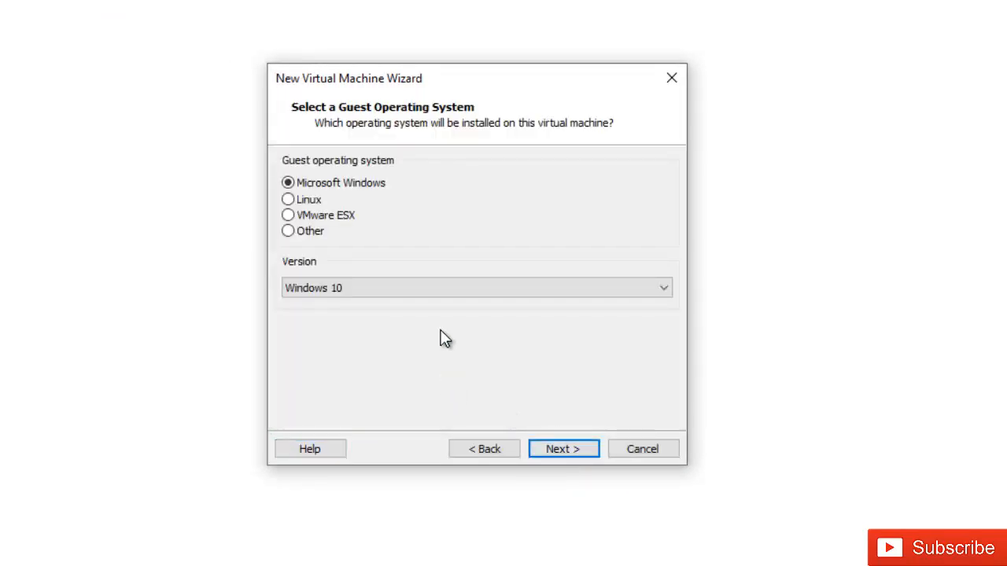
Step: Choose Microsoft Windows, version Windows 10, as the virtual machine's guest operating system
click(387, 288)
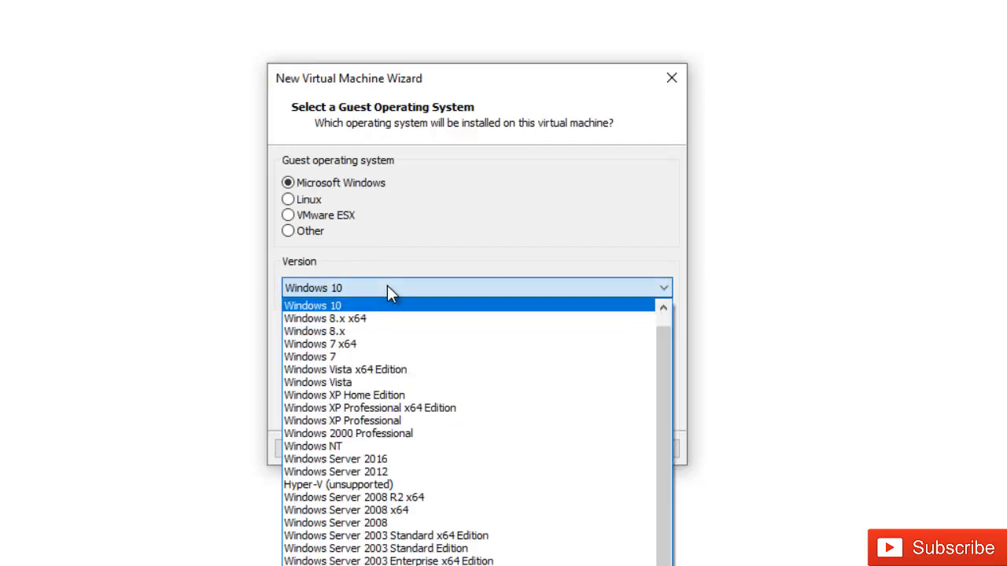
click(350, 305)
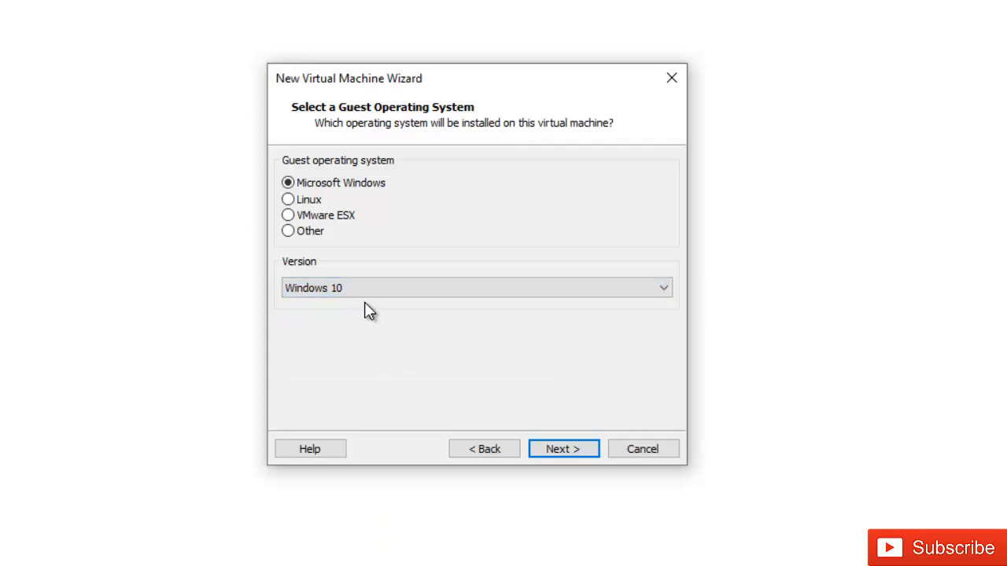
click(576, 447)
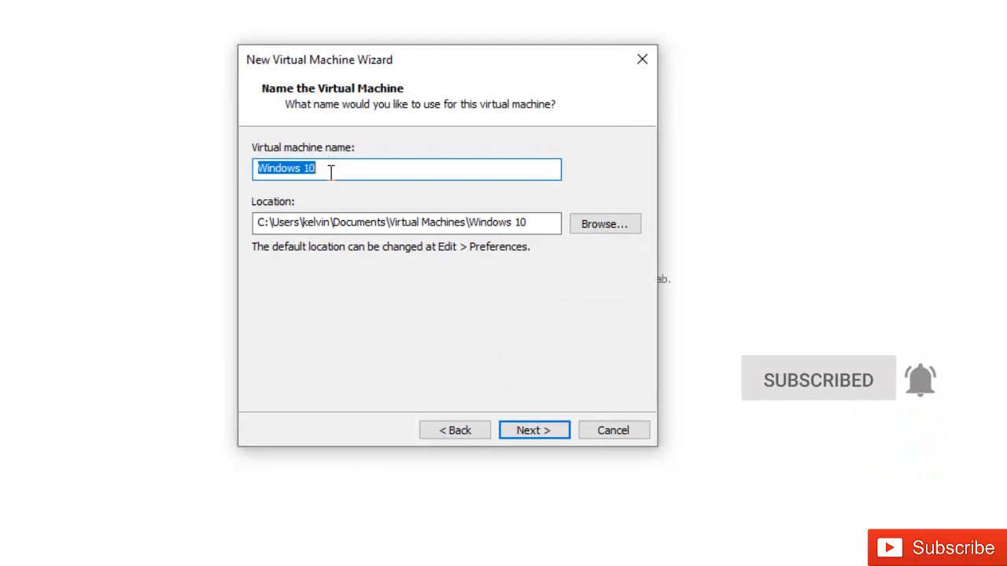
Step: Name the virtual machine Win11
drag(254, 169, 332, 176)
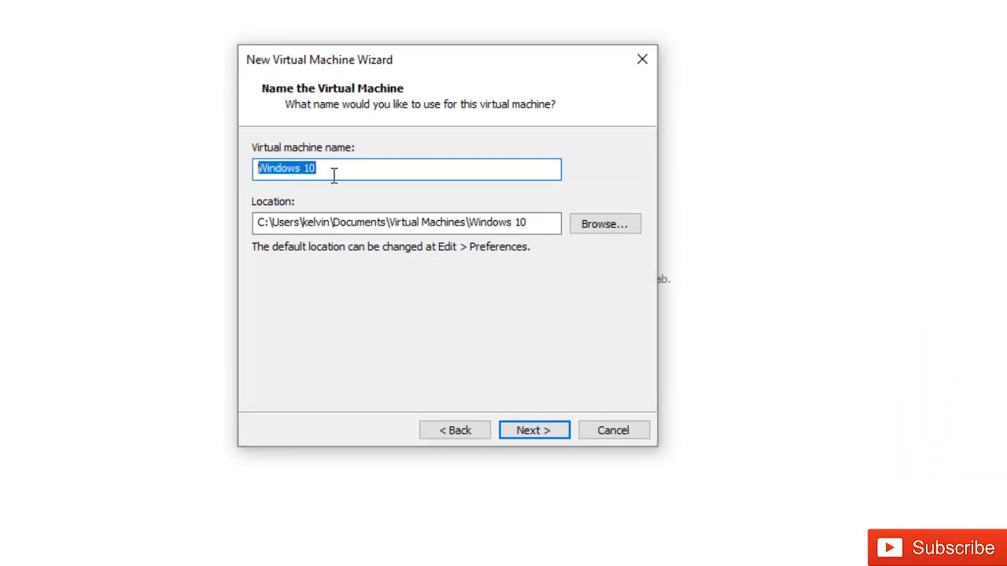
text(Win)
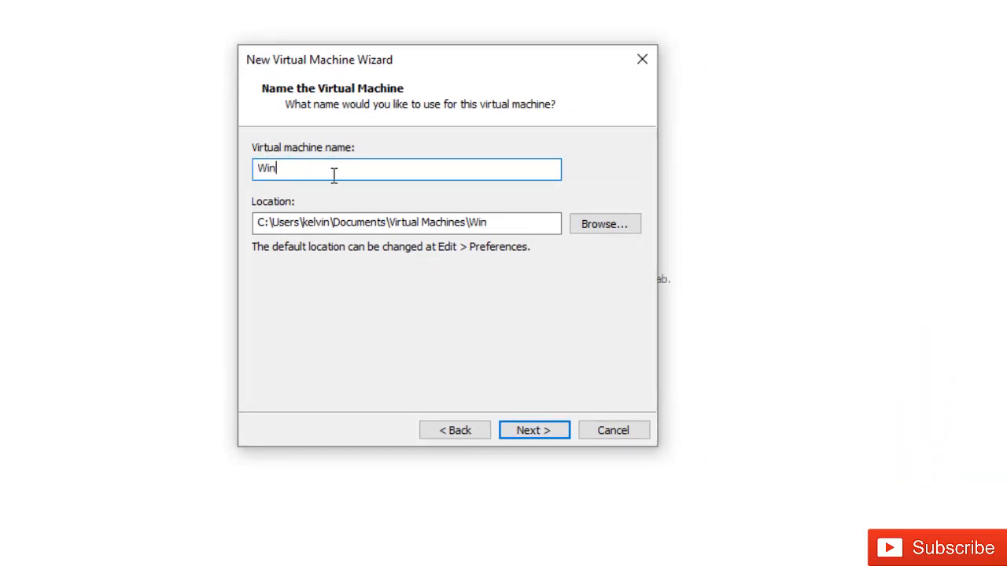
text(10)
key(BackSpace)
text(1)
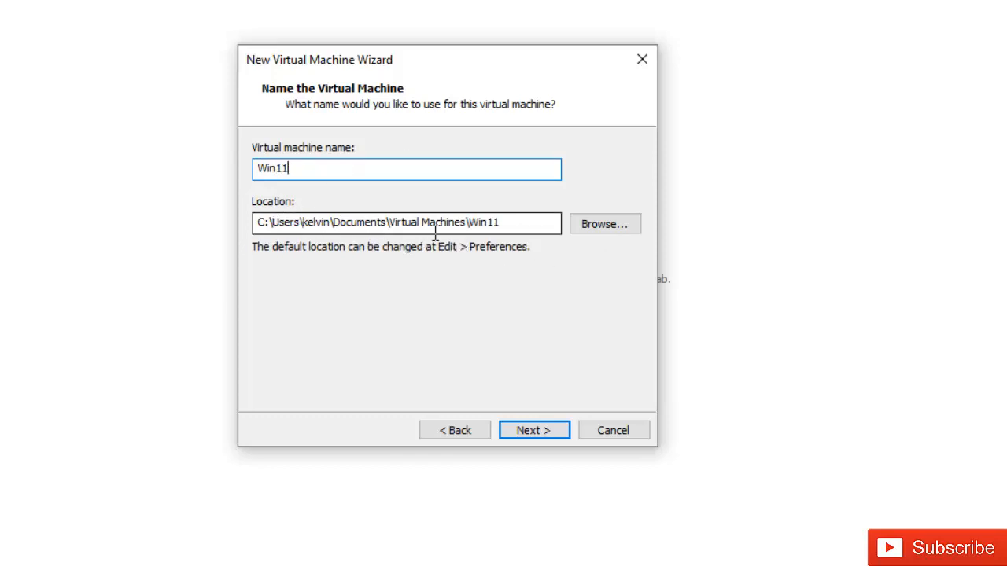
click(589, 221)
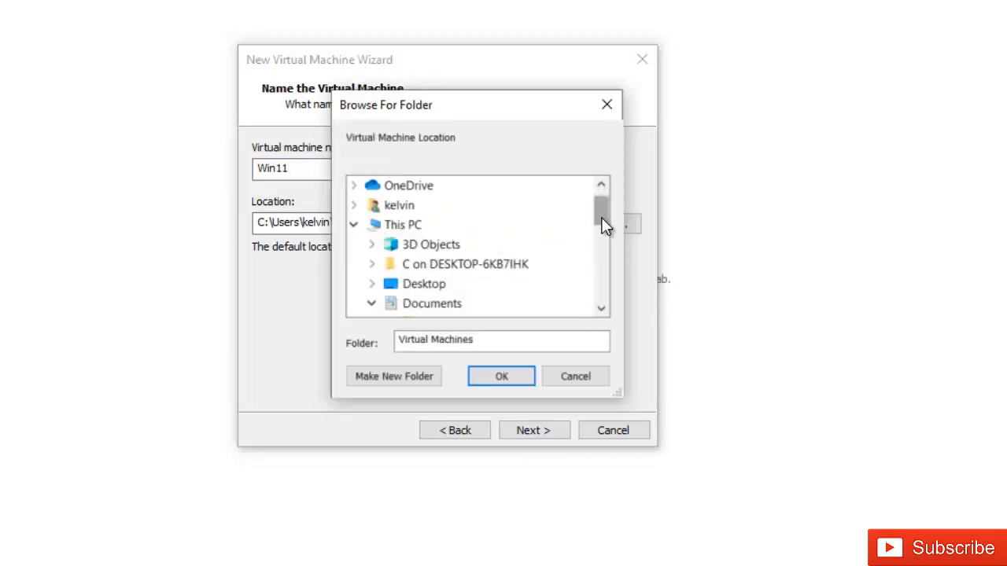
drag(602, 226, 590, 263)
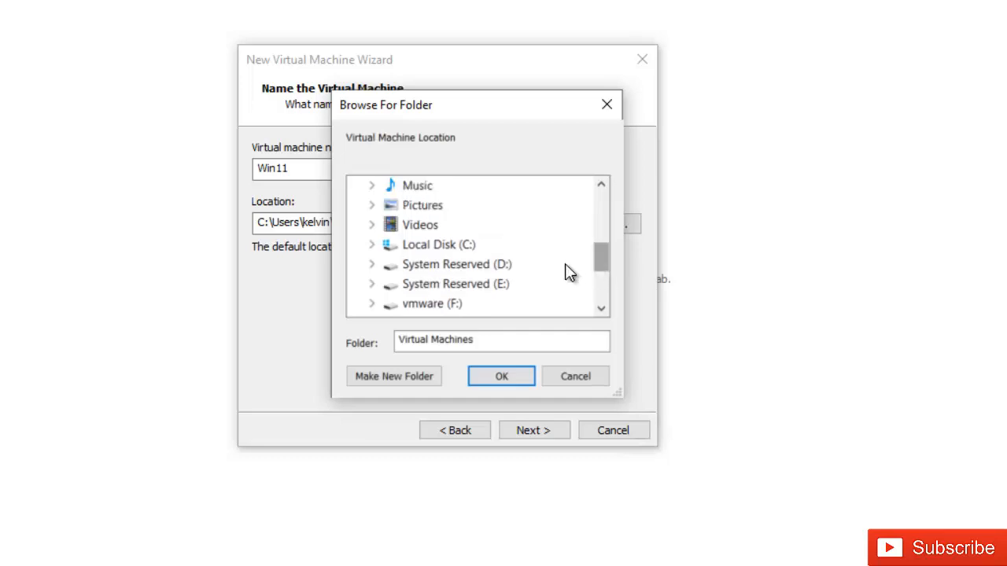
click(570, 371)
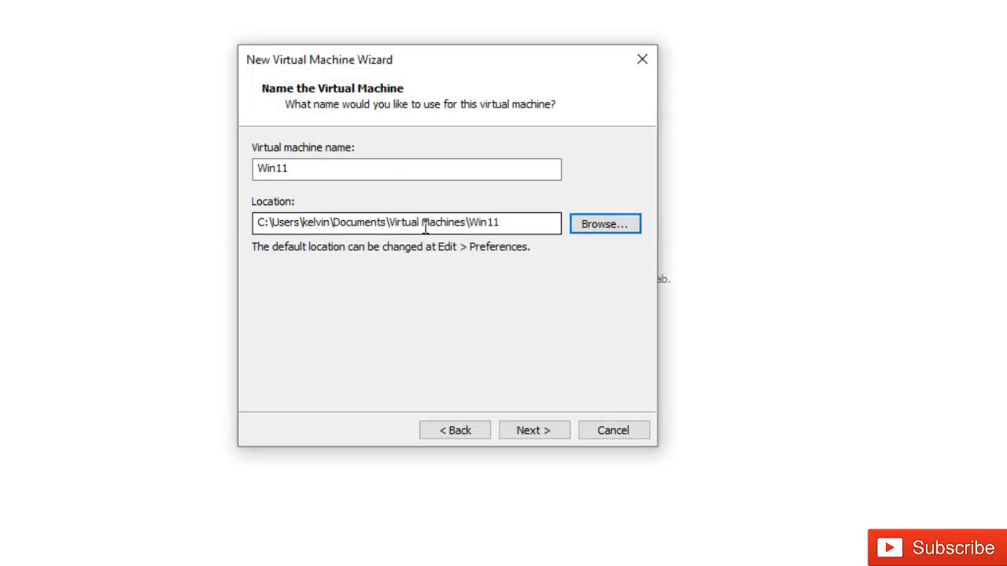
Step: Accept the default location, then set the maximum disk size to 100 GB and store the virtual disk as a single file
click(535, 429)
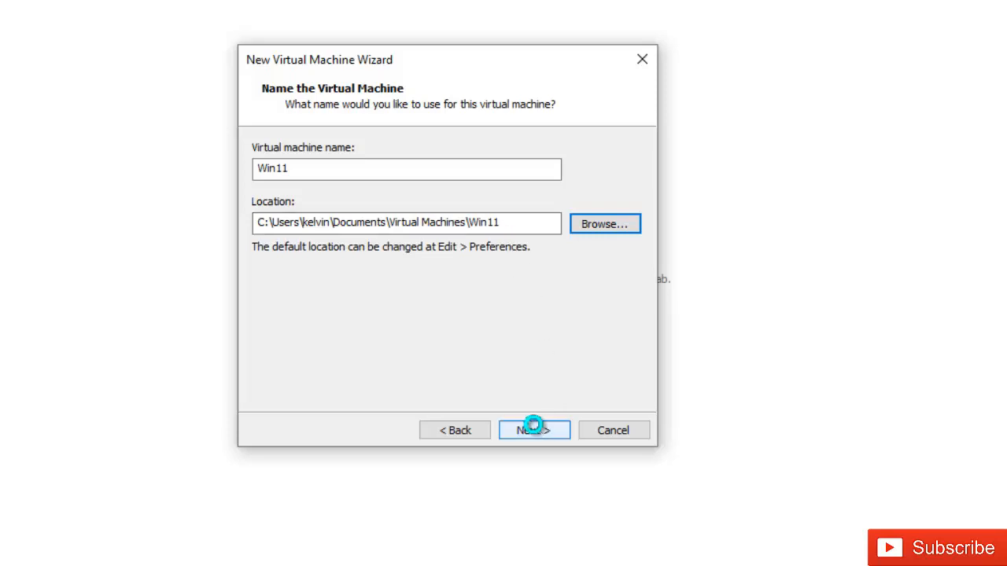
click(318, 260)
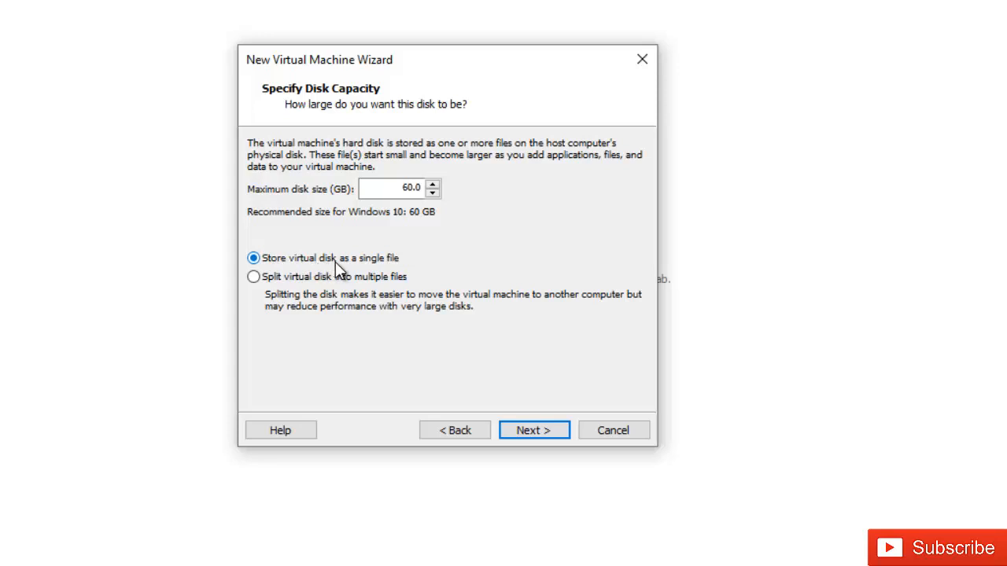
click(311, 276)
click(328, 259)
drag(398, 196, 451, 194)
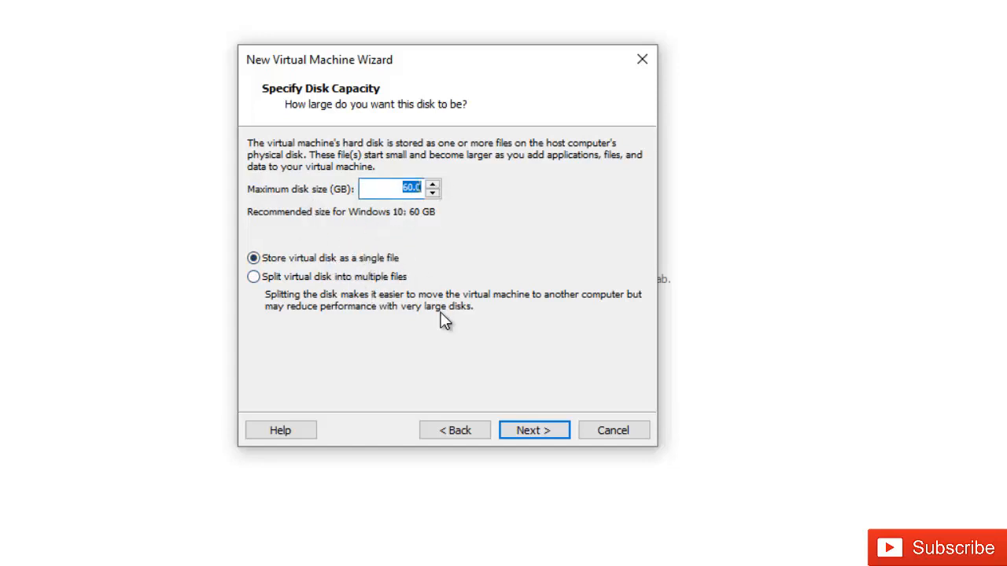
text(100)
click(539, 431)
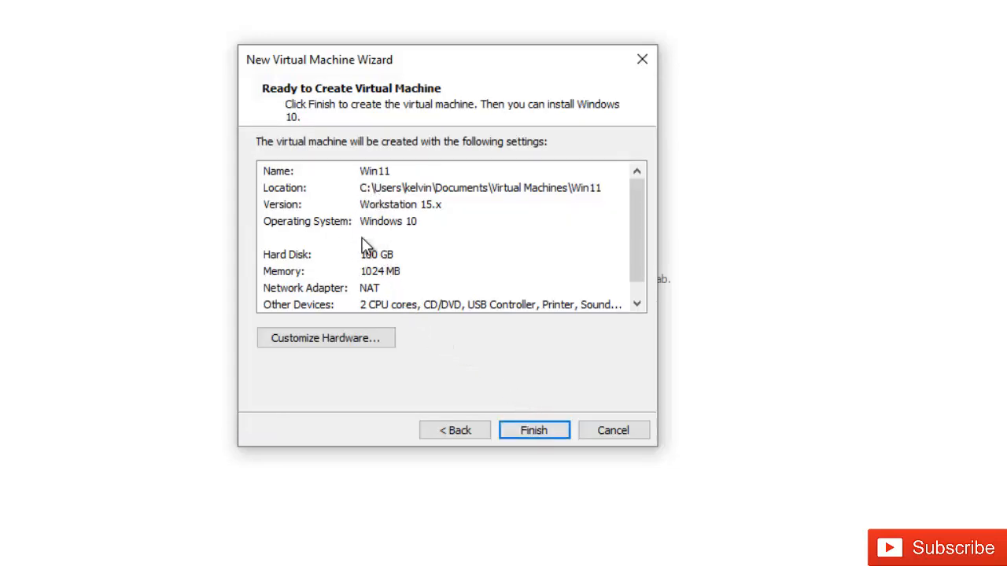
Step: Customize the virtual machine's hardware by setting its memory to 4 GB
click(366, 344)
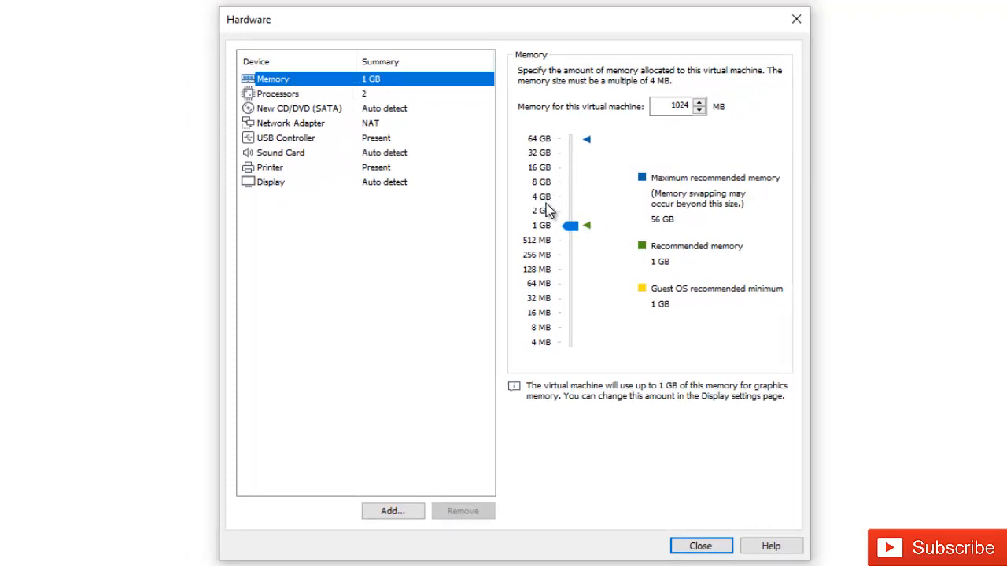
click(545, 197)
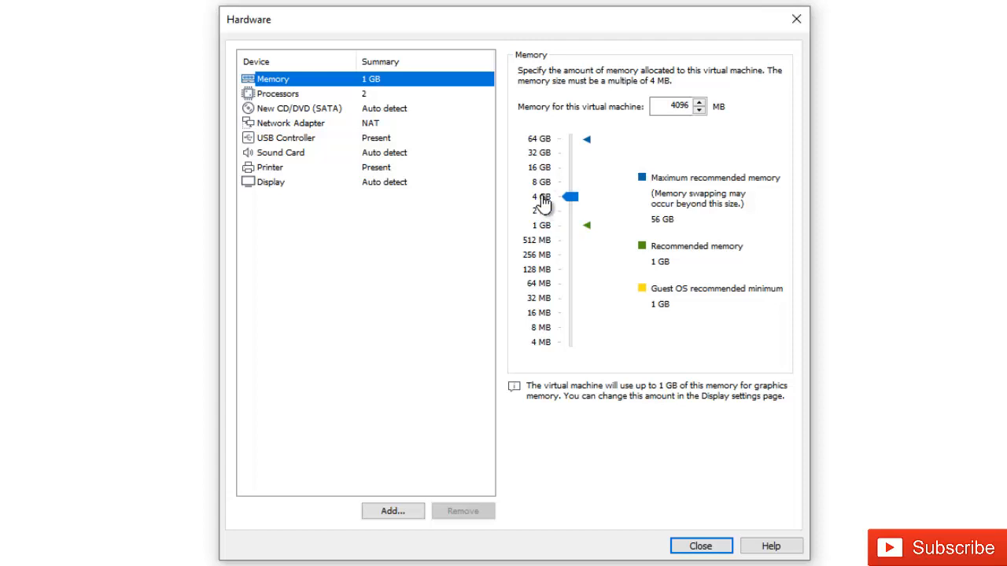
Step: Review the virtual machine's processor, network adapter, USB controller, printer and display settings
click(295, 96)
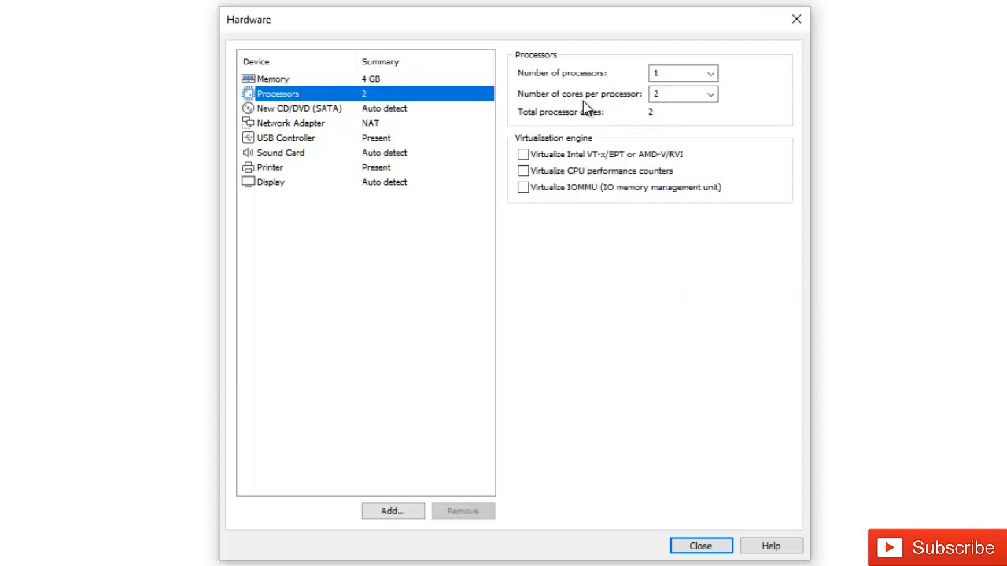
click(306, 126)
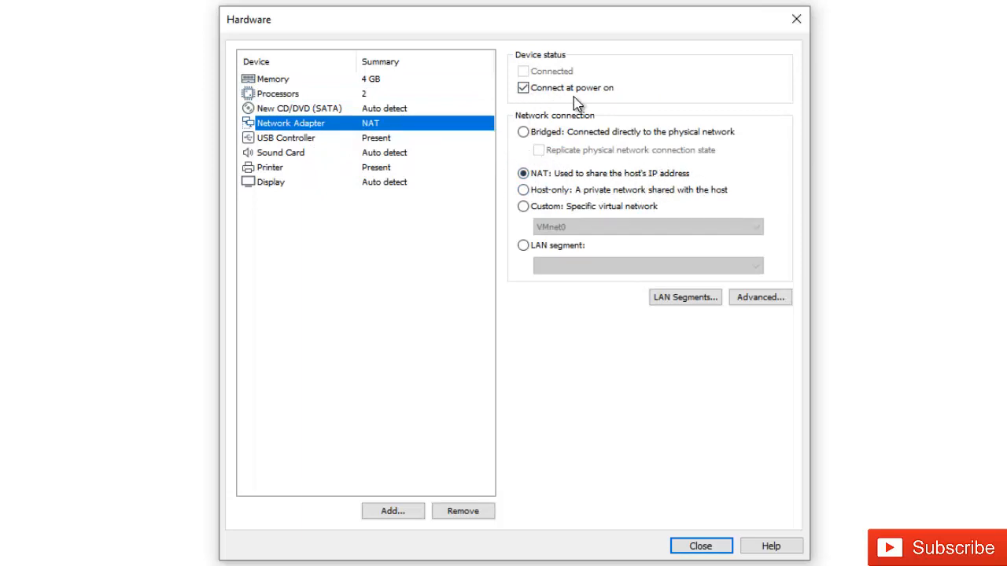
click(289, 139)
click(622, 74)
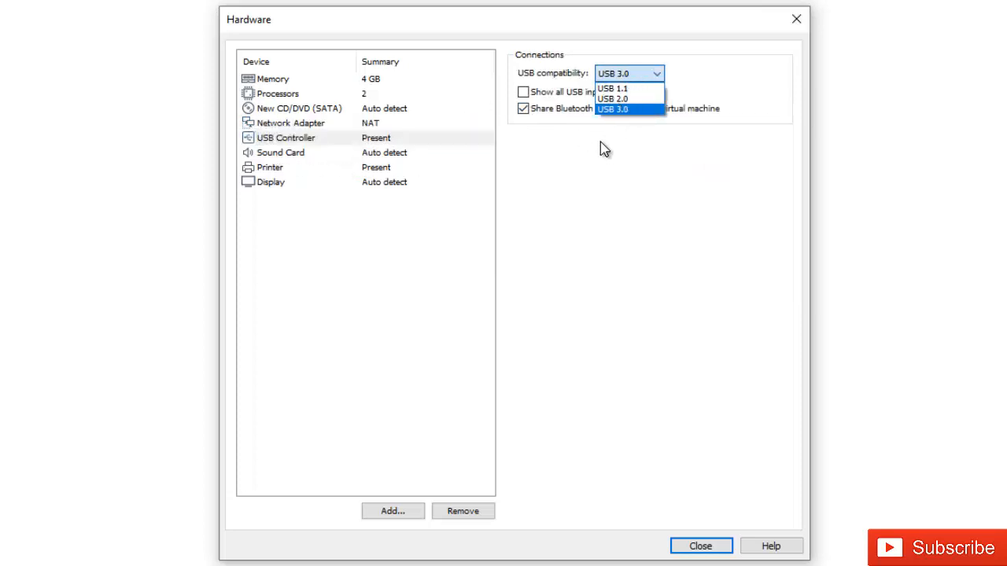
click(556, 163)
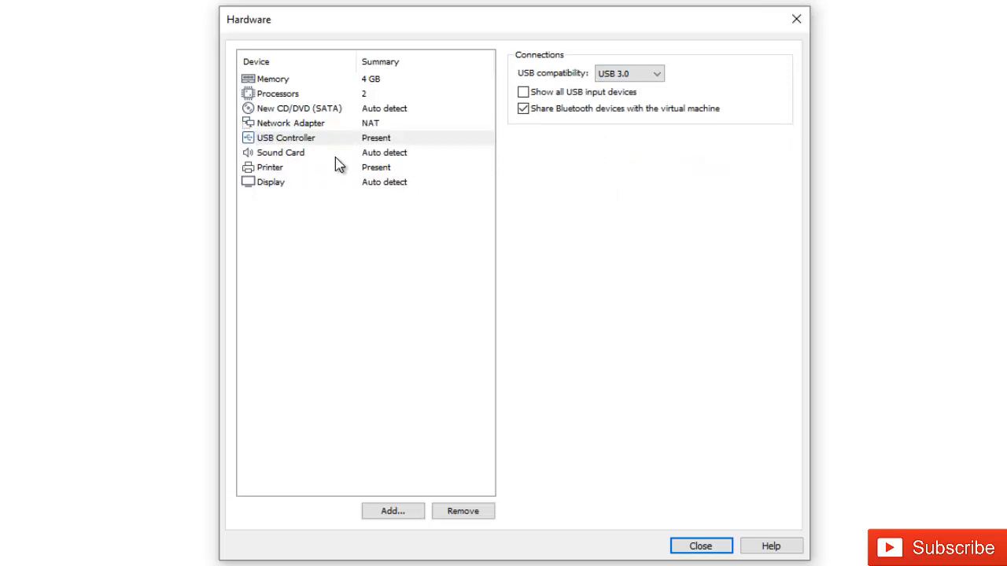
click(287, 168)
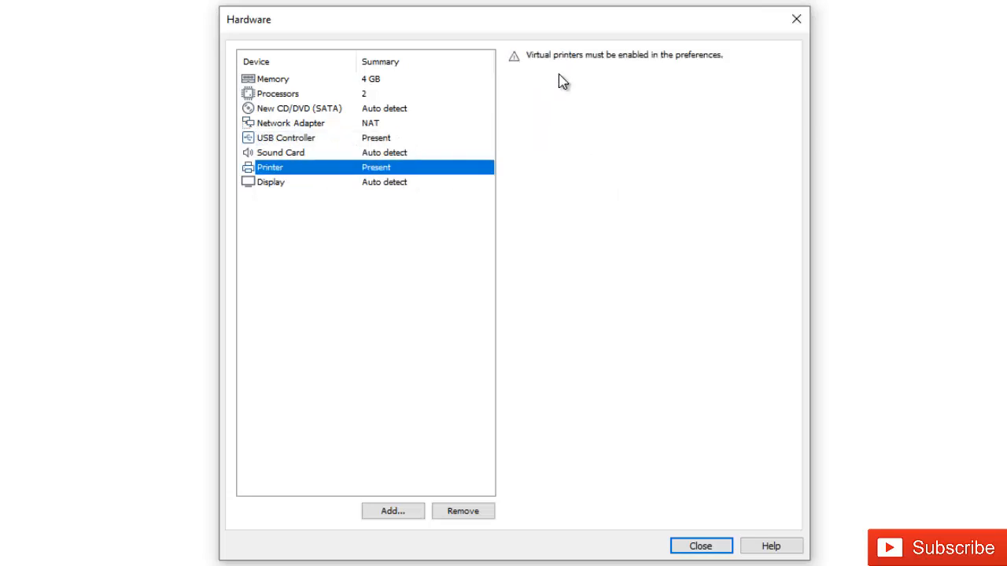
click(299, 184)
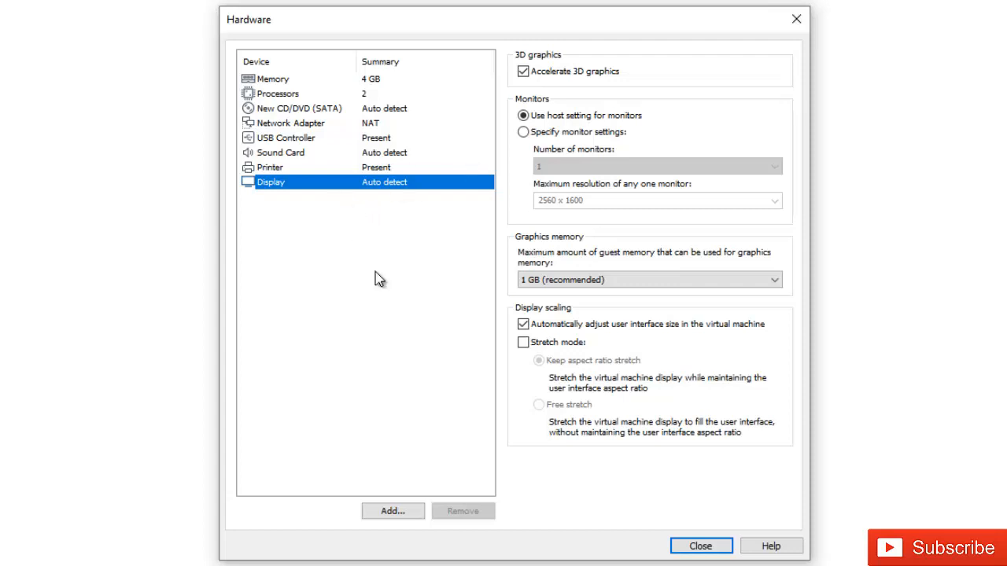
Step: Add a second network adapter to the virtual machine's hardware
click(397, 510)
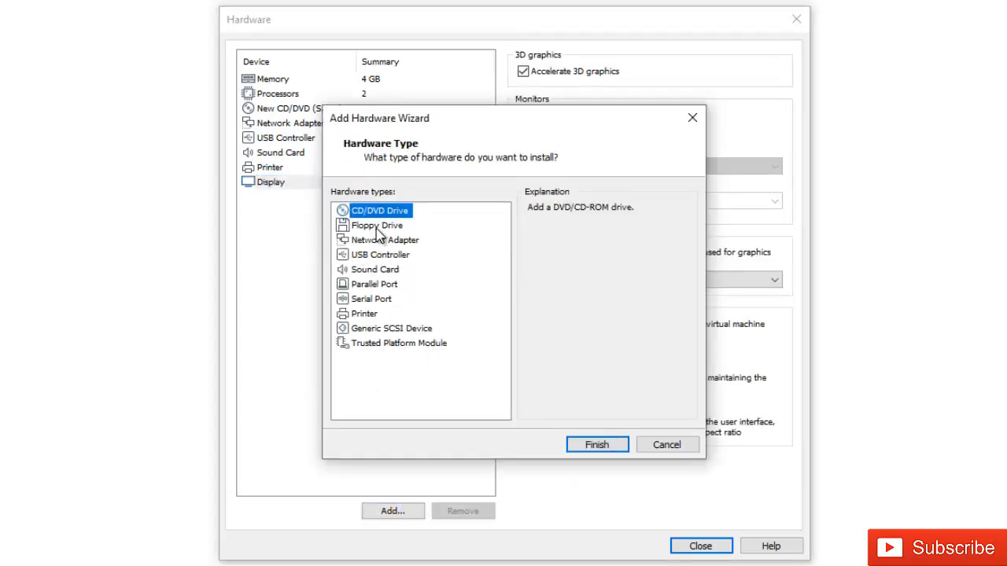
click(330, 225)
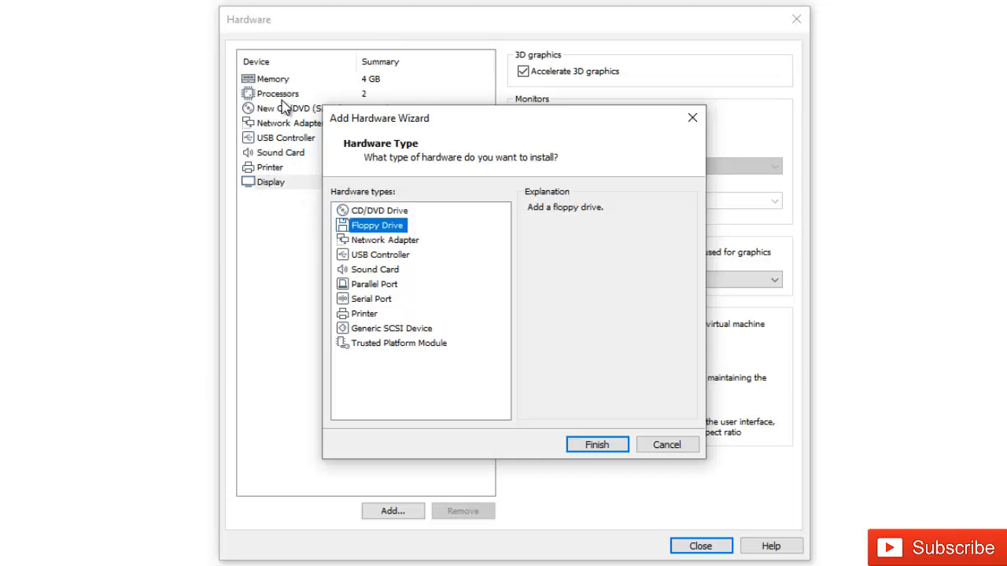
click(396, 240)
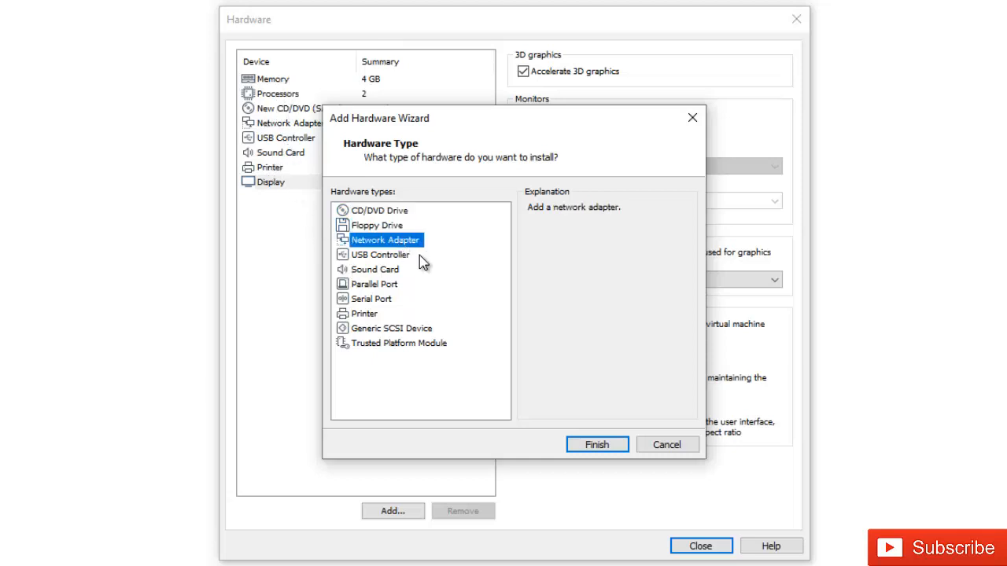
click(600, 447)
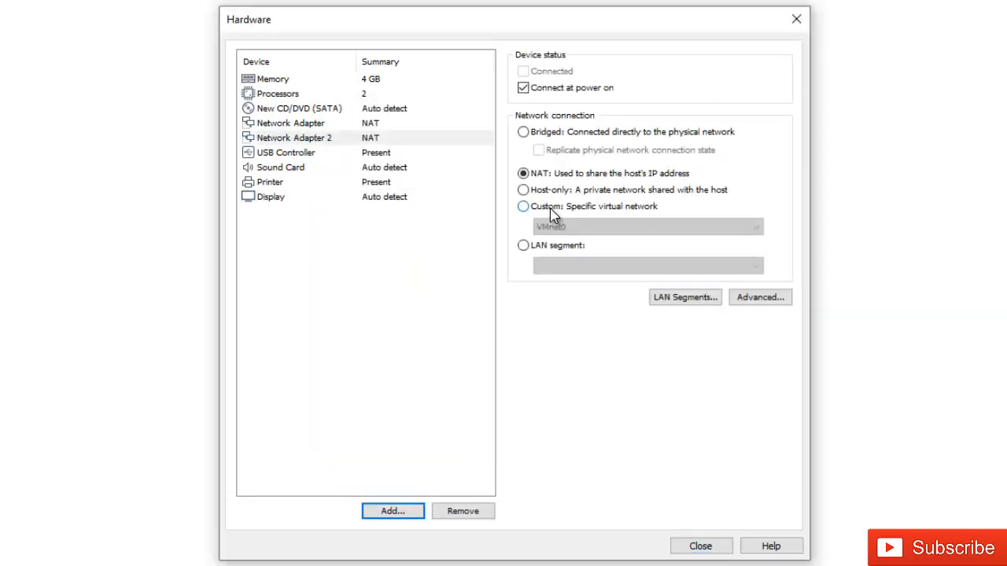
Step: Try connecting the second network adapter to host-only and the custom network VMnet2, then remove that adapter
click(523, 189)
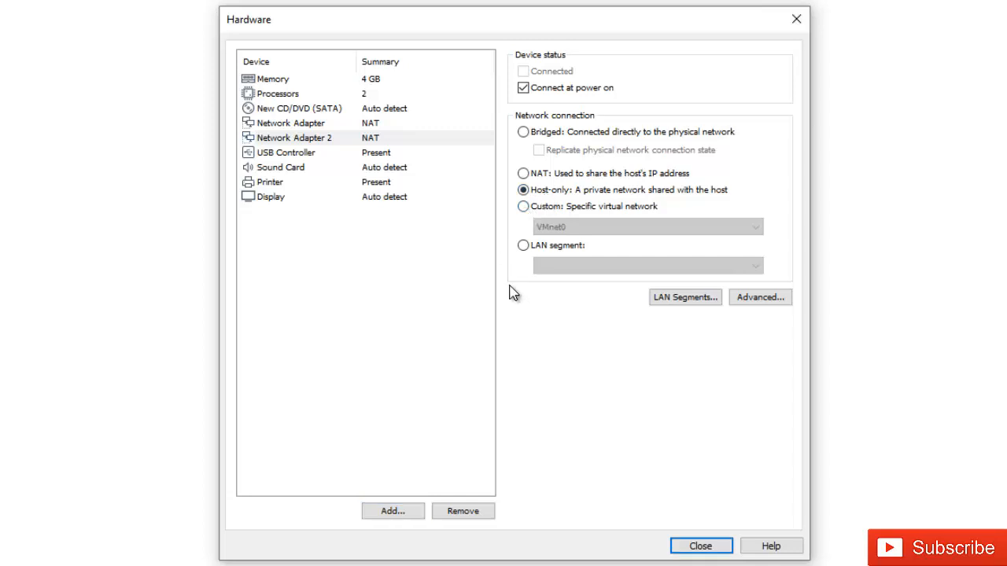
click(599, 211)
click(611, 225)
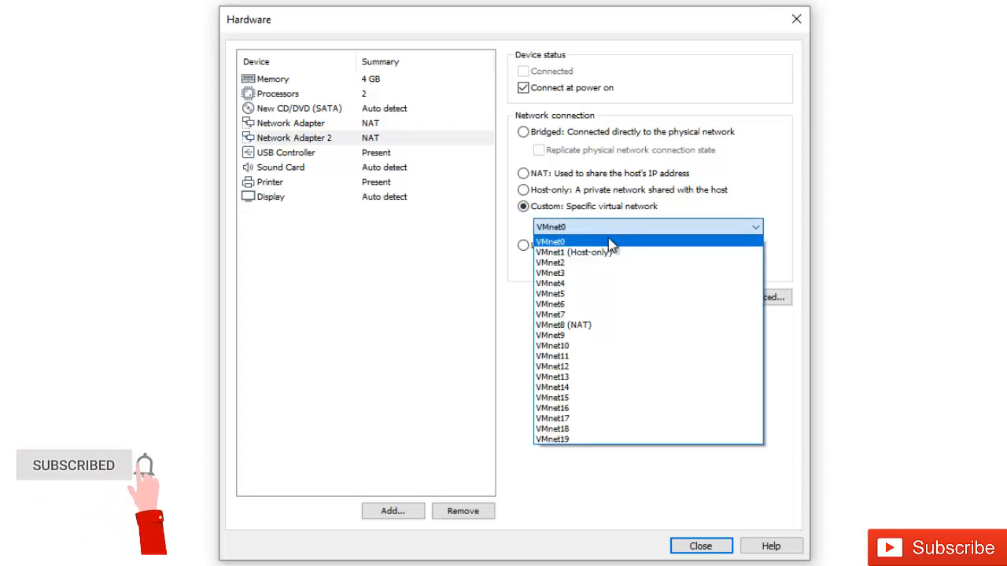
click(568, 265)
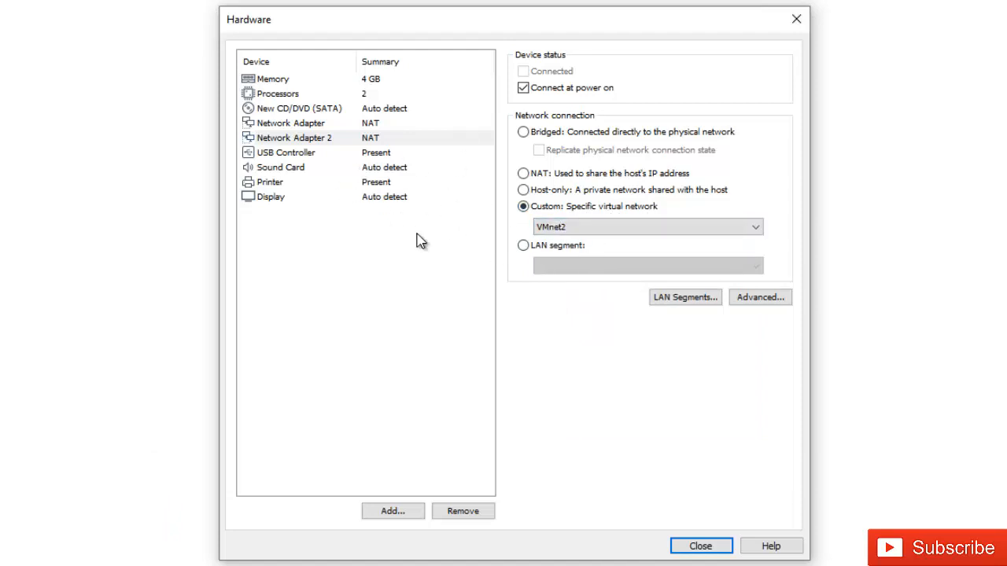
click(460, 510)
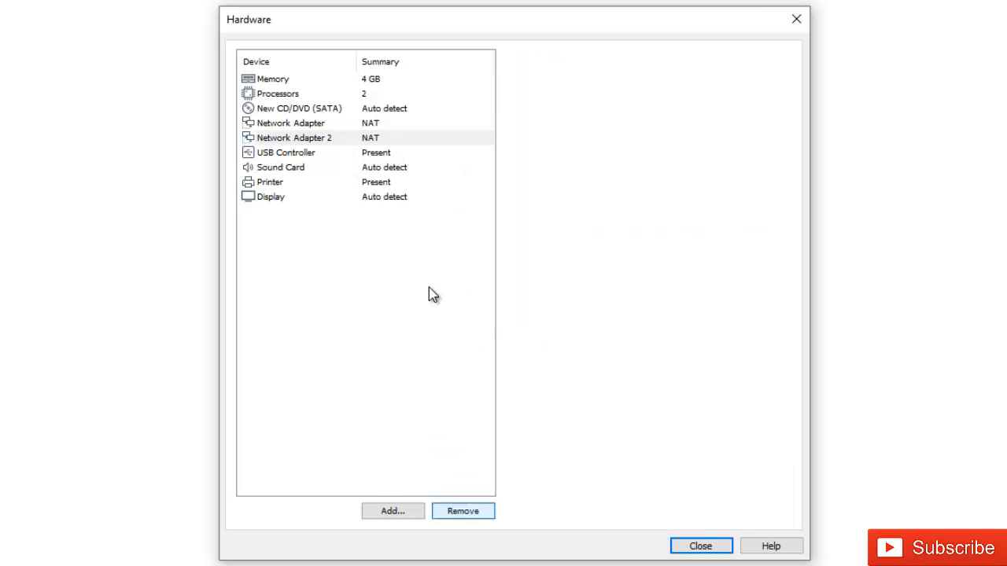
Step: Close the hardware customization and finish creating the Win11 virtual machine
click(673, 542)
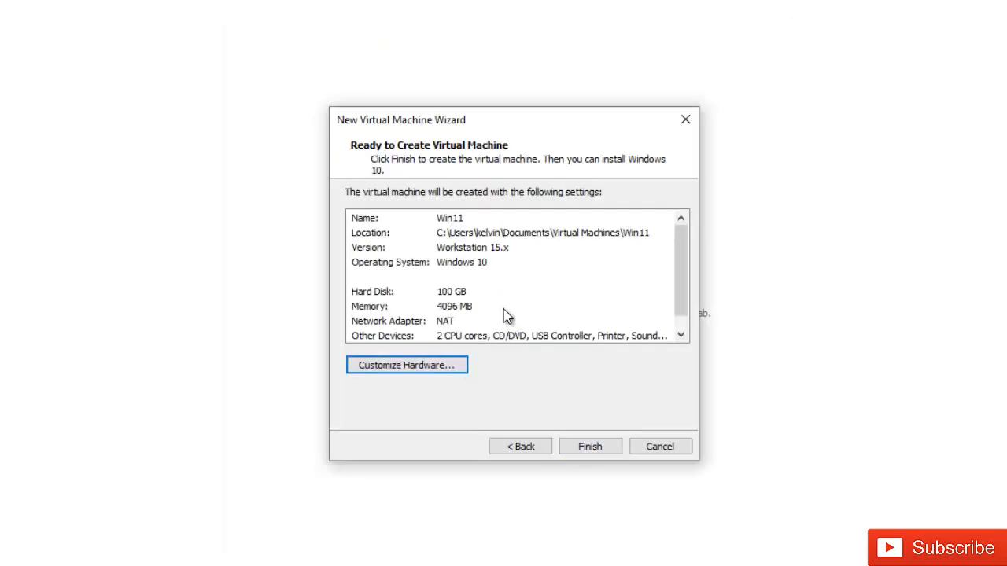
click(588, 447)
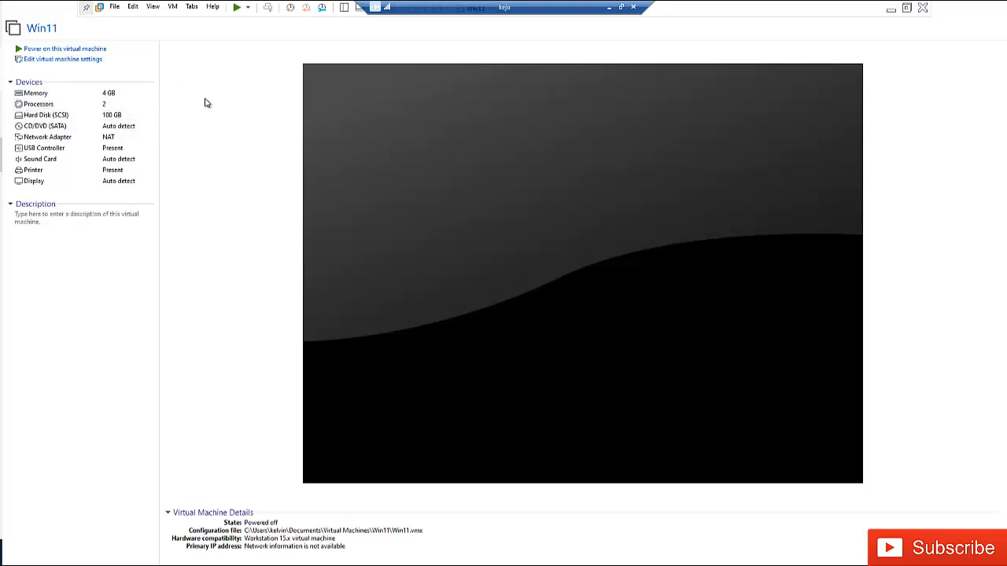
Step: Edit the Win11 virtual machine's settings so its CD/DVD drive uses an ISO image file
click(82, 62)
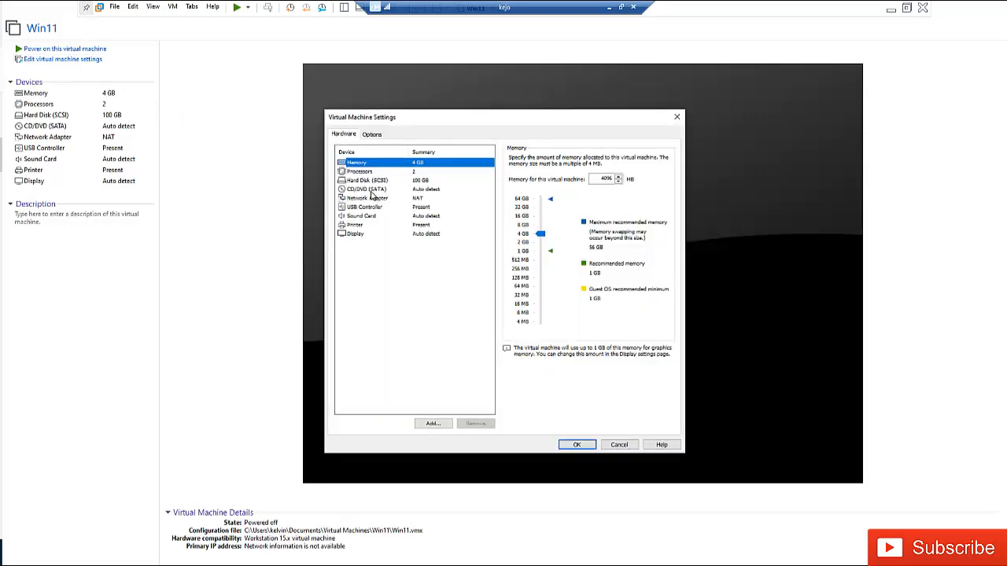
click(366, 190)
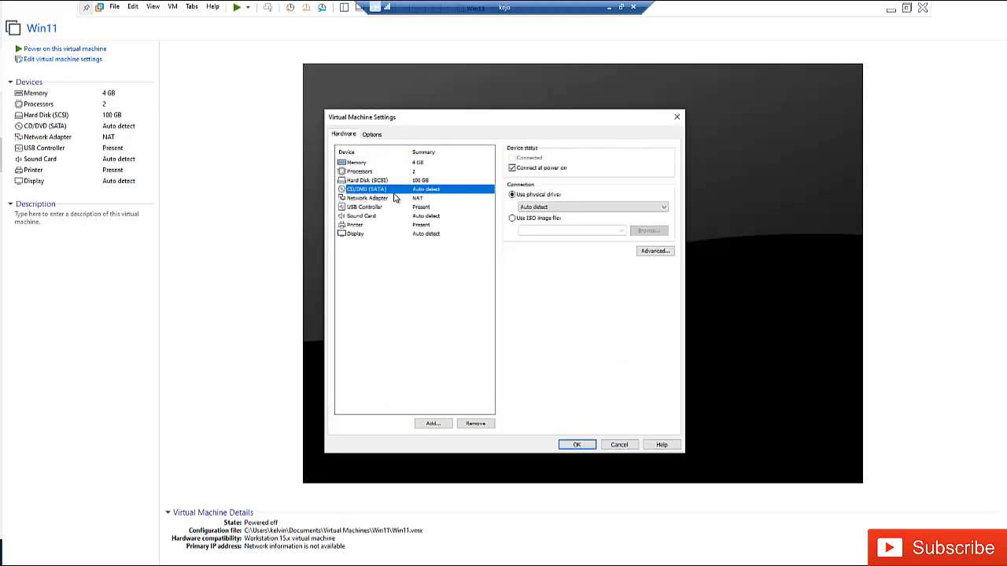
click(513, 219)
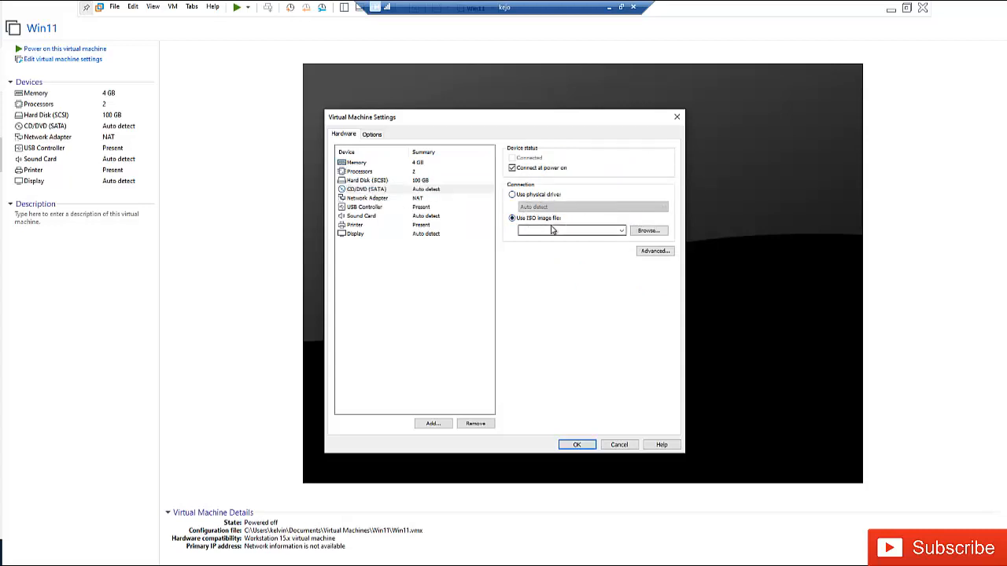
Step: Load the Windows 11 Dev (OS Build 21996.1) ISO from the Windows 11 folder on drive S: and save the settings
click(648, 232)
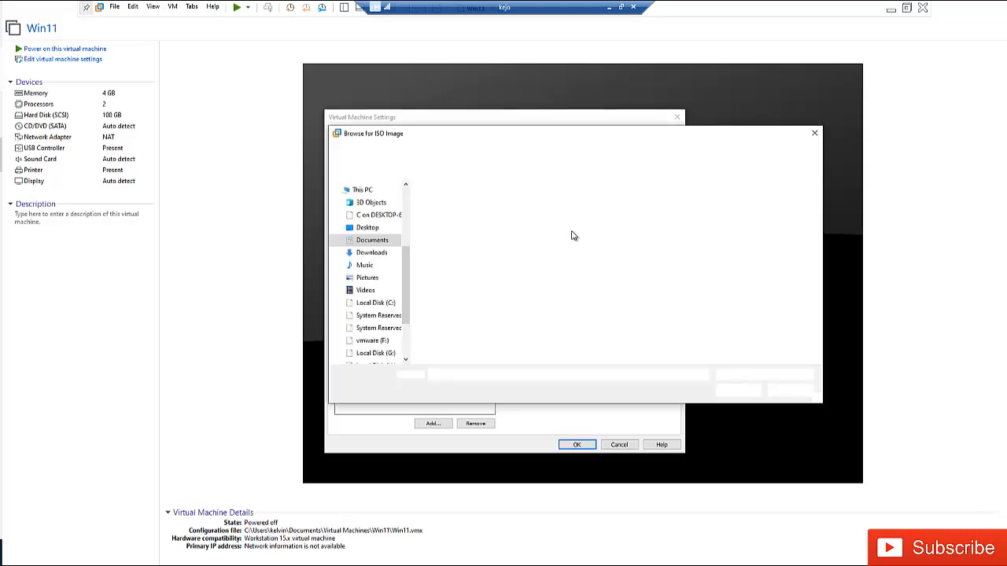
scroll(408, 328, down, 3)
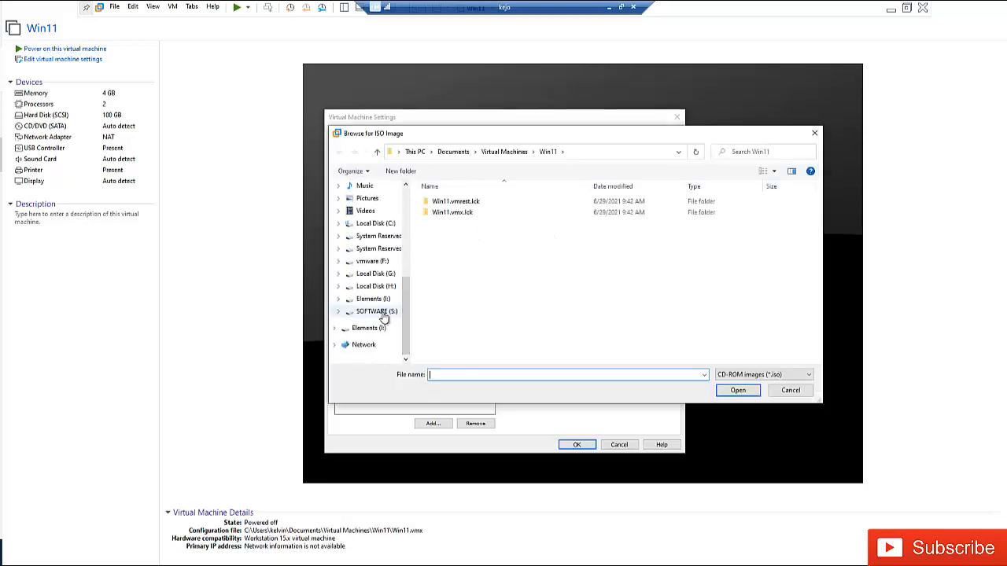
click(378, 312)
click(452, 313)
double_click(452, 313)
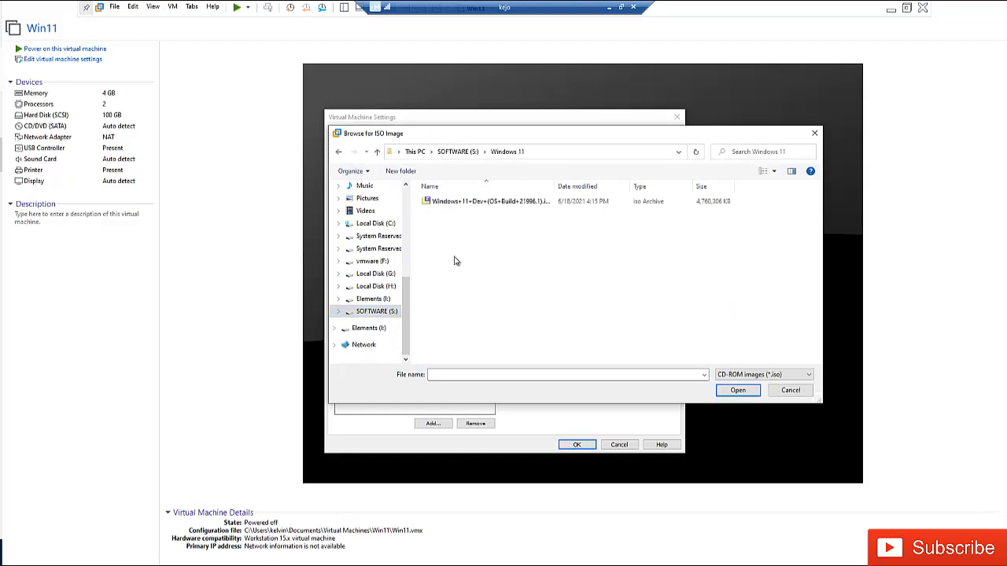
click(464, 202)
click(735, 390)
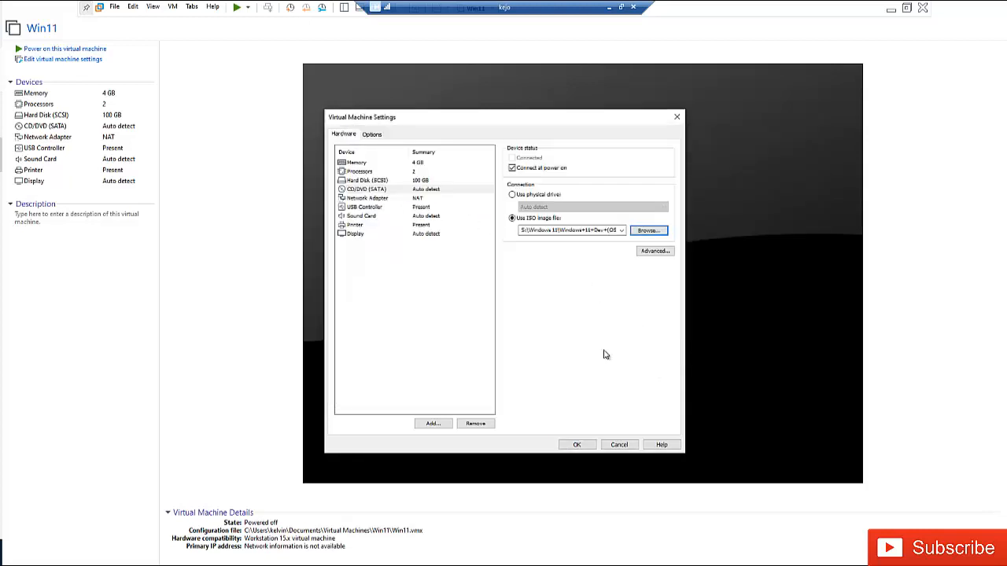
click(576, 445)
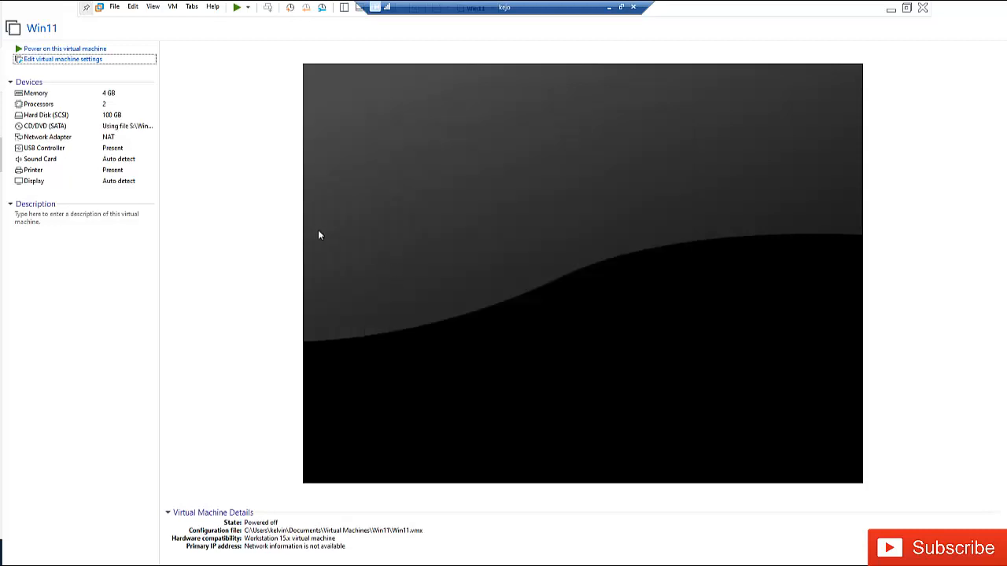
Step: Power on the Win11 virtual machine and continue Windows Setup without a product key
click(46, 52)
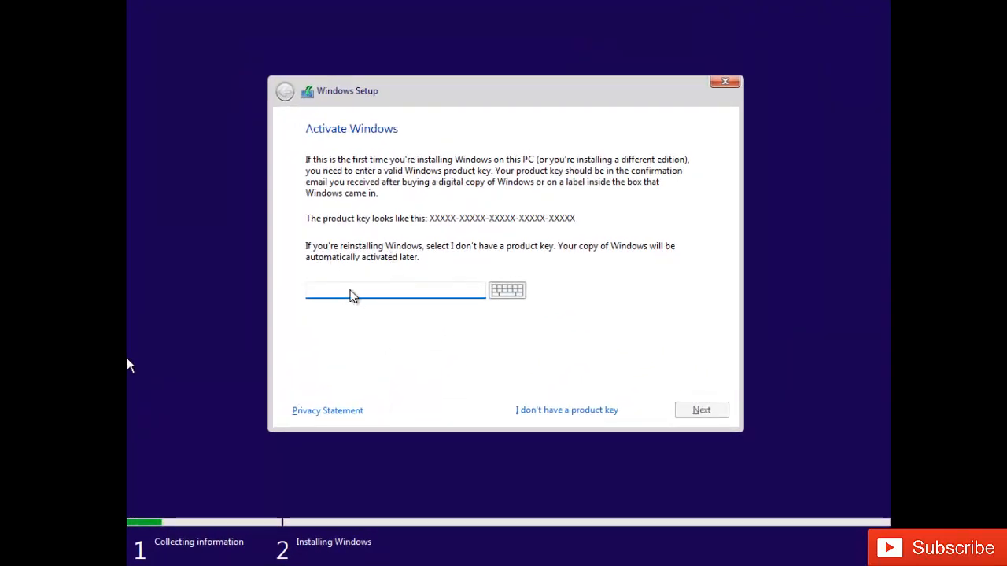
click(549, 410)
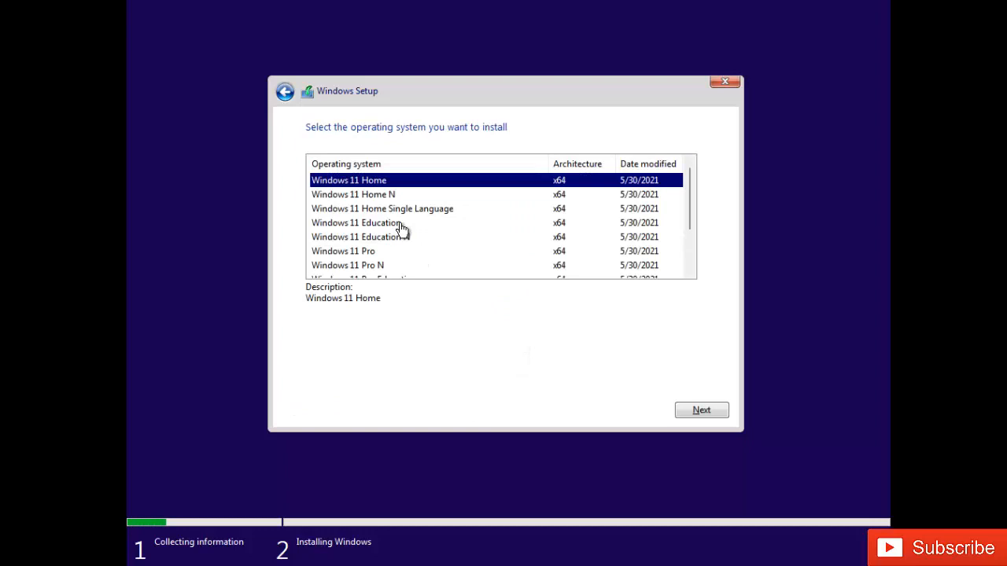
Step: Choose Windows 11 Pro as the operating system to install and continue
scroll(401, 227, down, 2)
scroll(342, 232, up, 1)
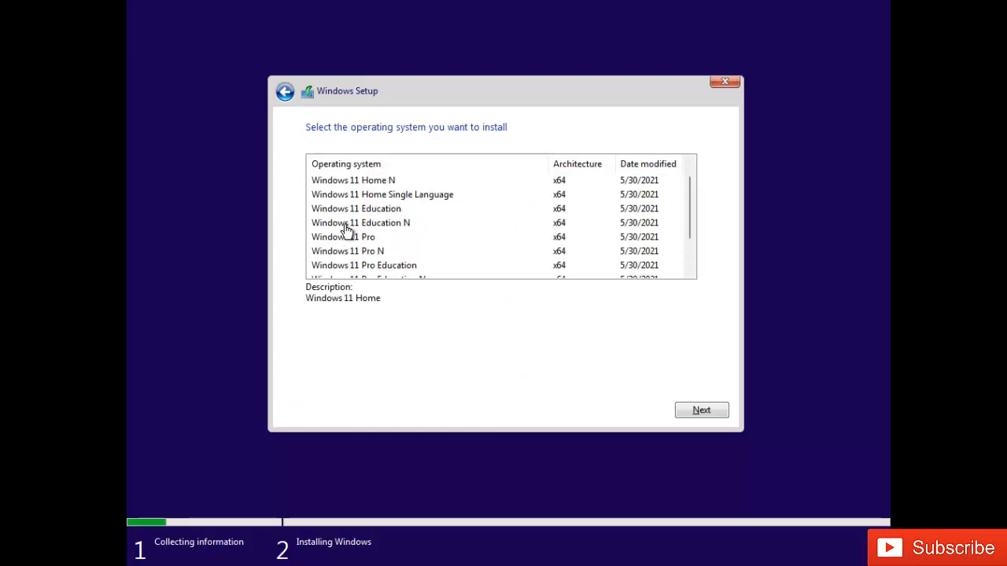
scroll(346, 229, up, 1)
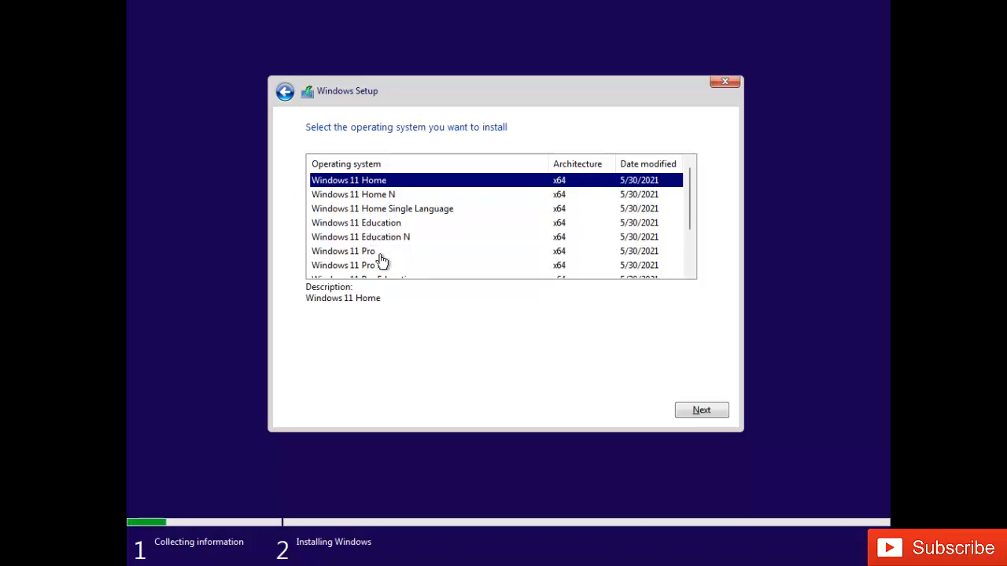
click(354, 254)
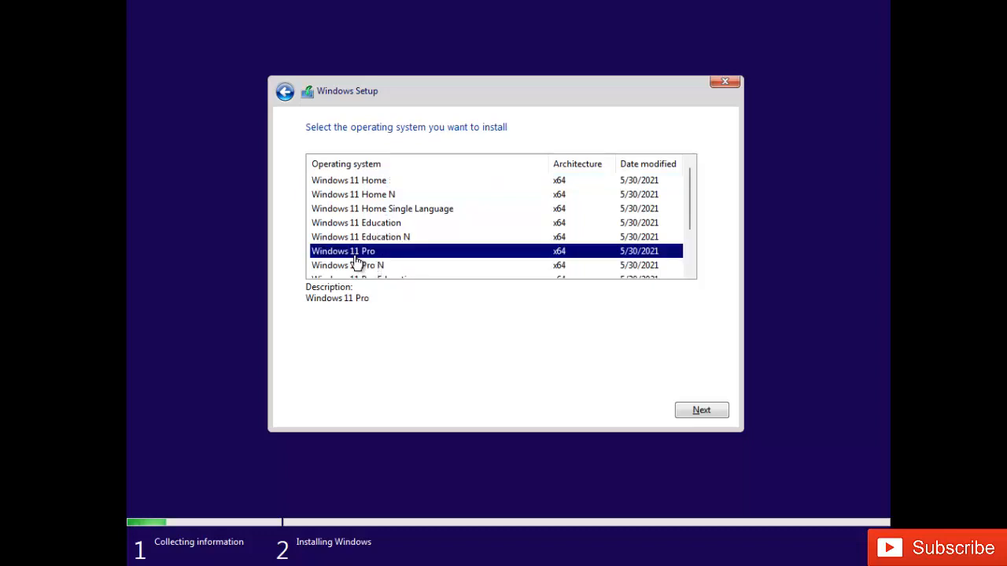
click(684, 412)
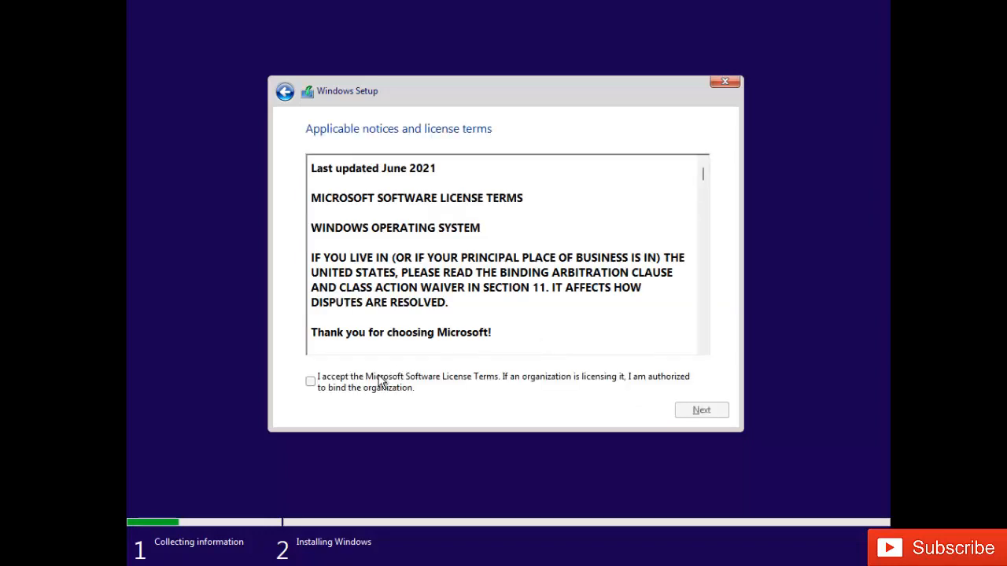
Step: Accept the Microsoft license terms and choose the custom, Windows-only installation type
click(366, 384)
click(713, 411)
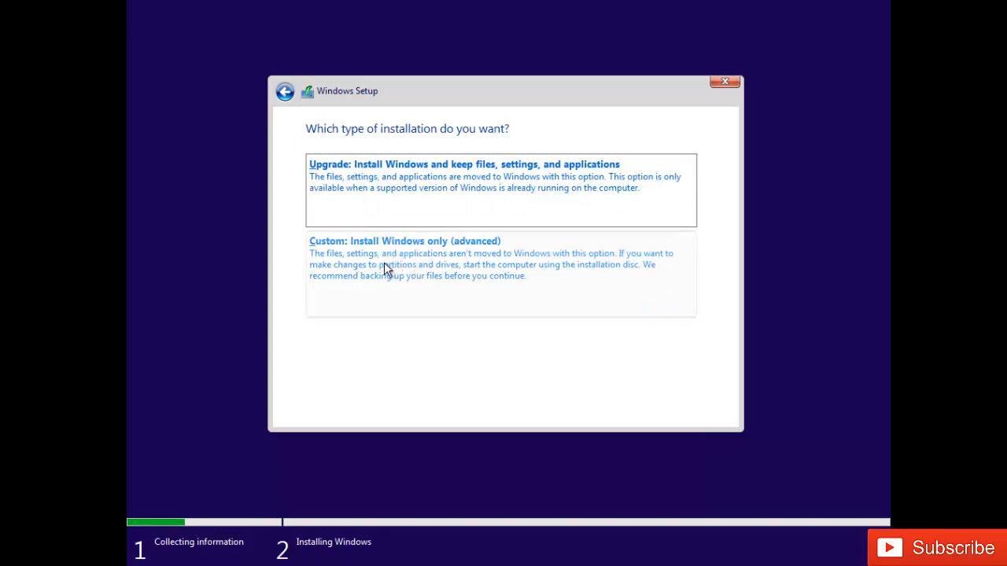
click(438, 259)
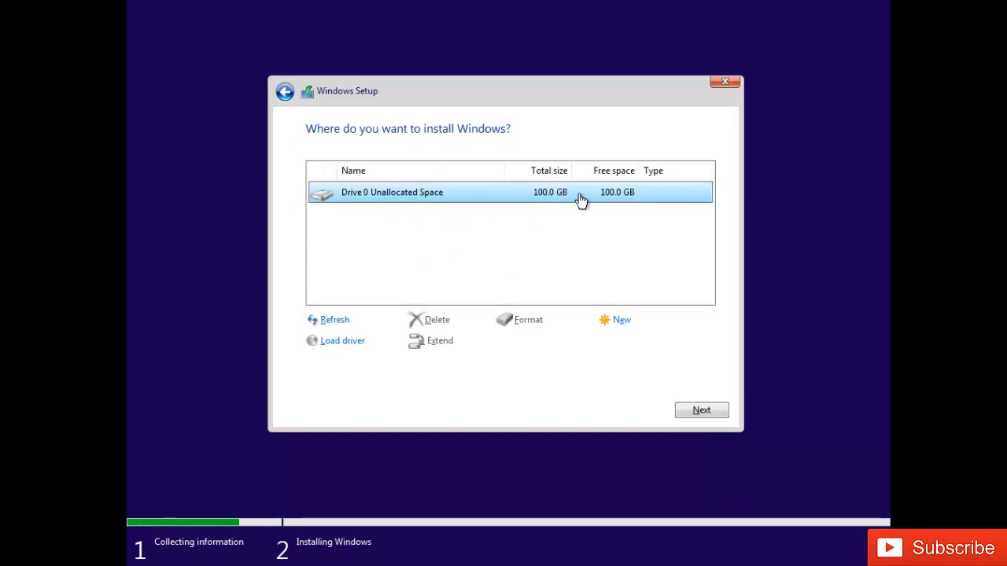
Step: Start installing Windows on Drive 0's unallocated space without creating a partition manually
click(625, 322)
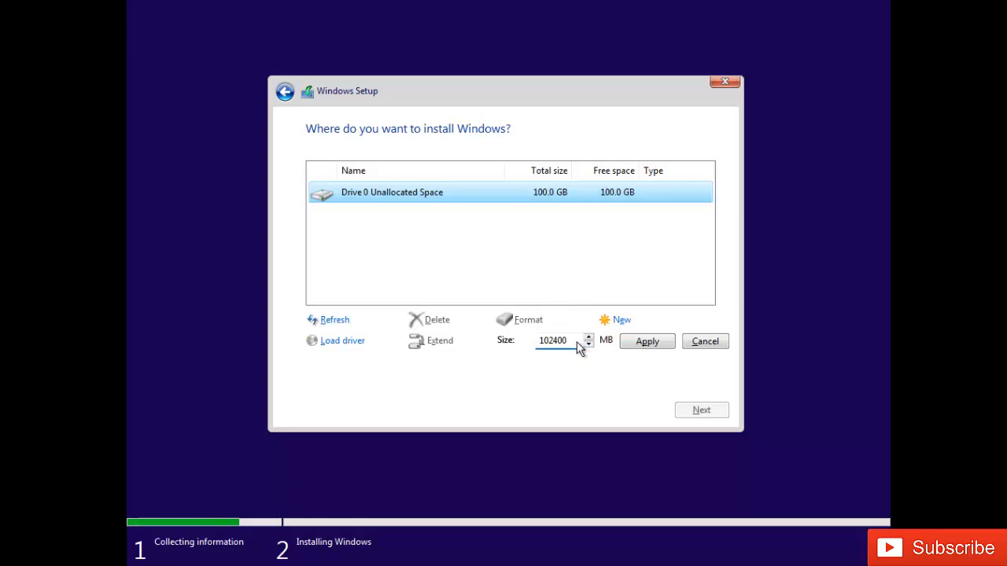
click(700, 342)
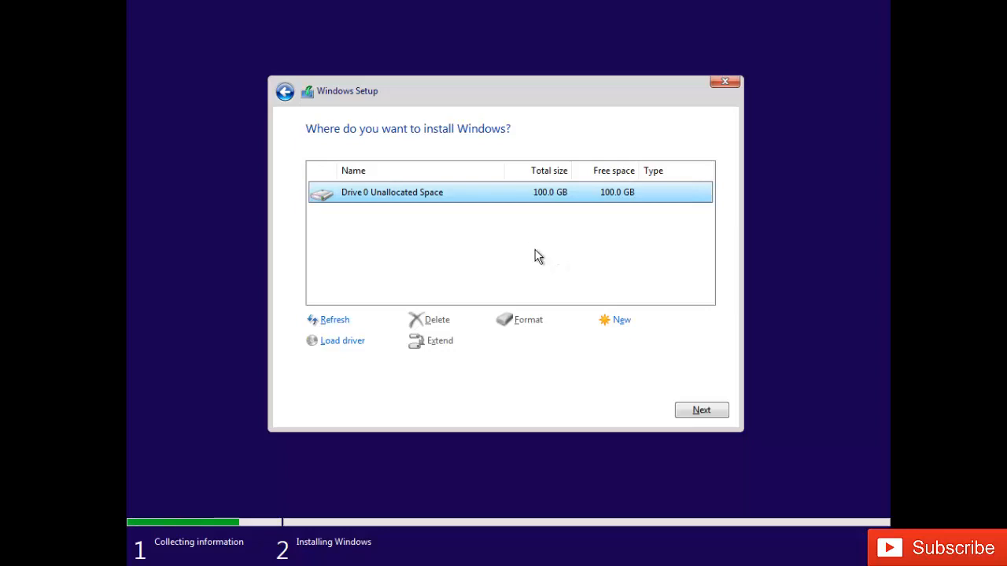
click(692, 411)
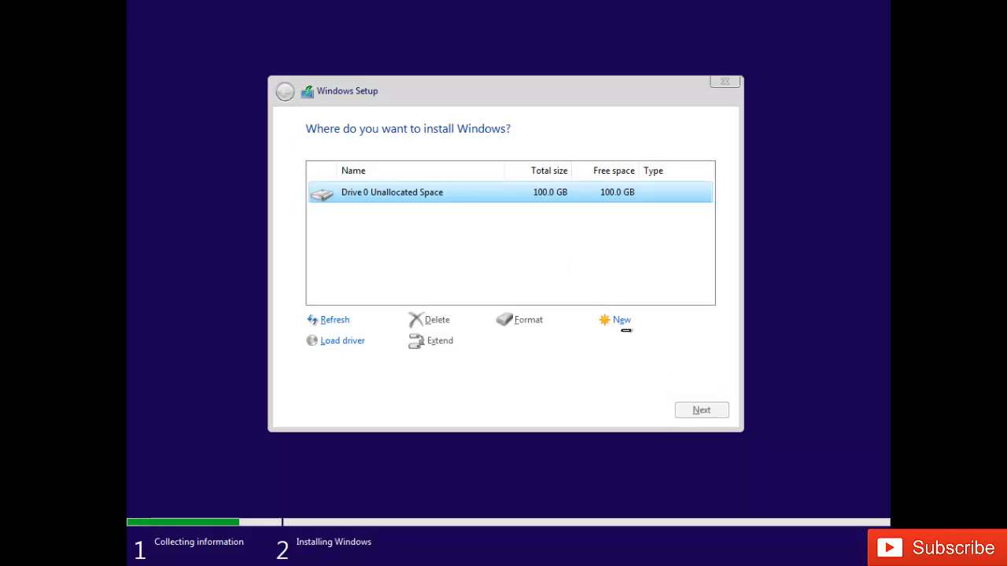